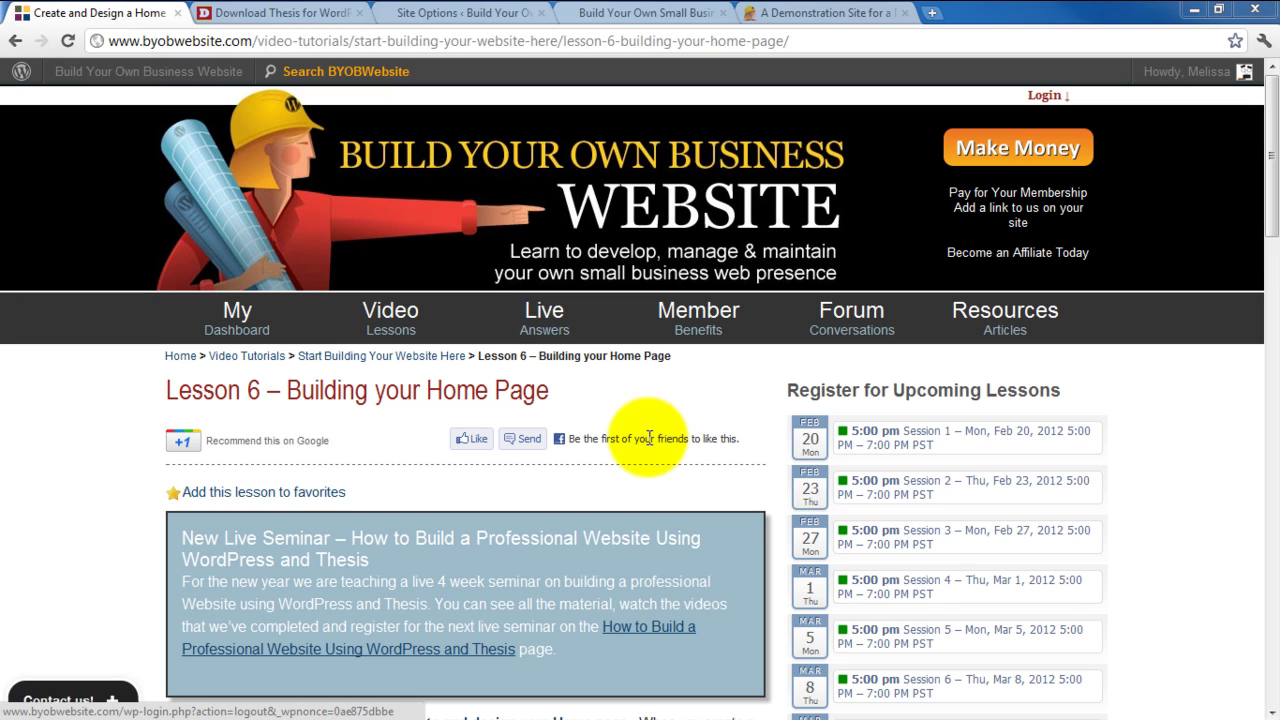
View the demonstration architects site and open the Body (and Content Area) settings in the tutorial site's Thesis Design Options.
{"action": "left_click", "coordinate": [803, 10]}
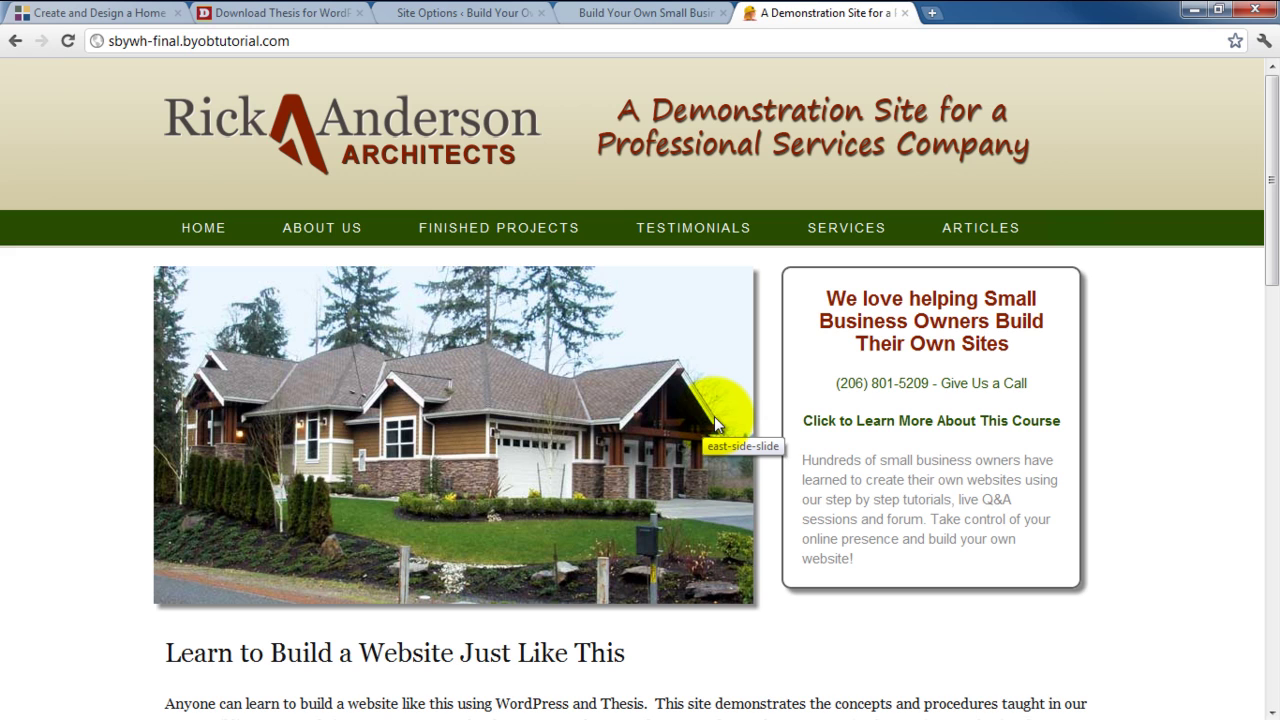
{"action": "left_click", "coordinate": [468, 13]}
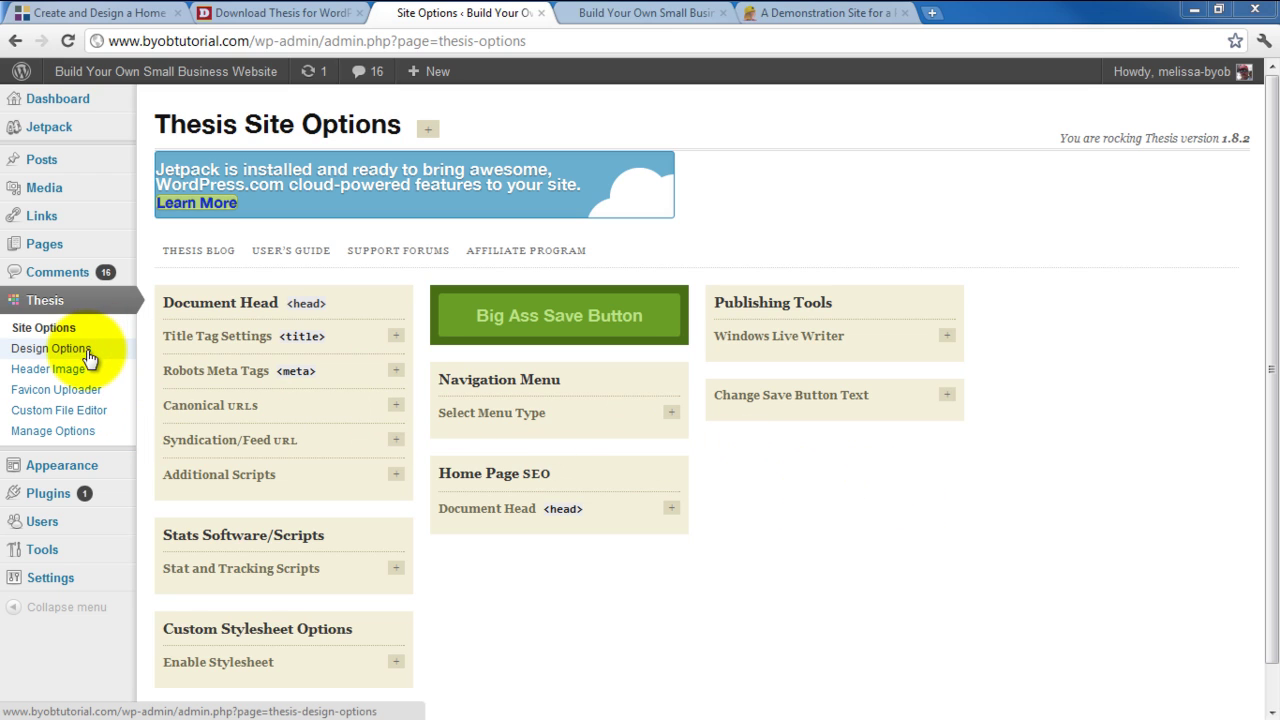
{"action": "left_click", "coordinate": [25, 348]}
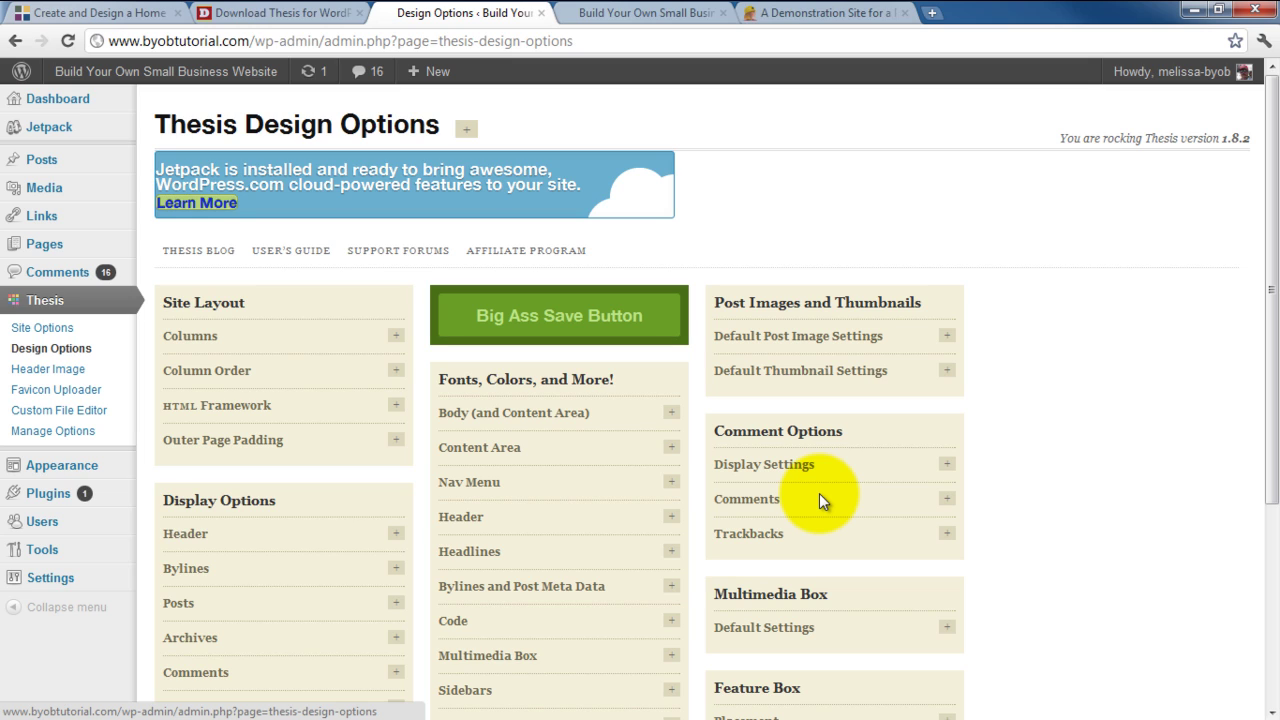
{"action": "scroll", "coordinate": [570, 292], "scroll_direction": "down", "scroll_amount": 2}
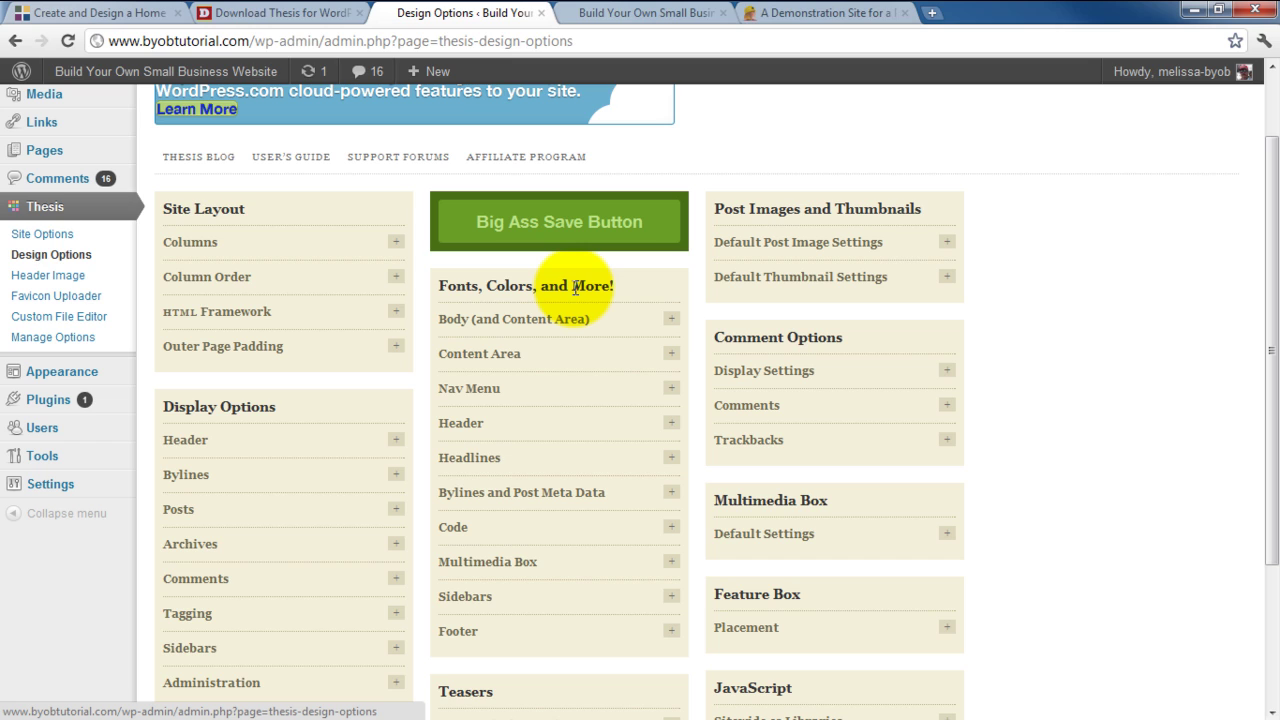
{"action": "left_click", "coordinate": [670, 325]}
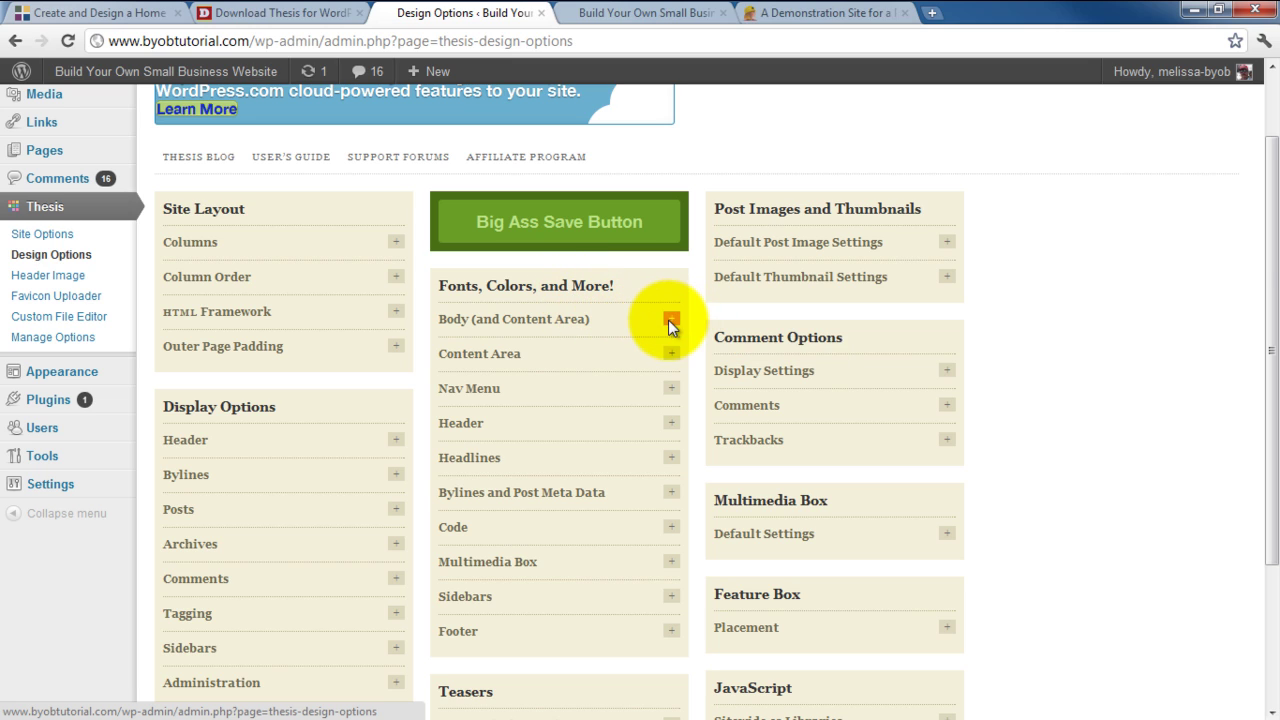
{"action": "scroll", "coordinate": [628, 358], "scroll_direction": "down", "scroll_amount": 2}
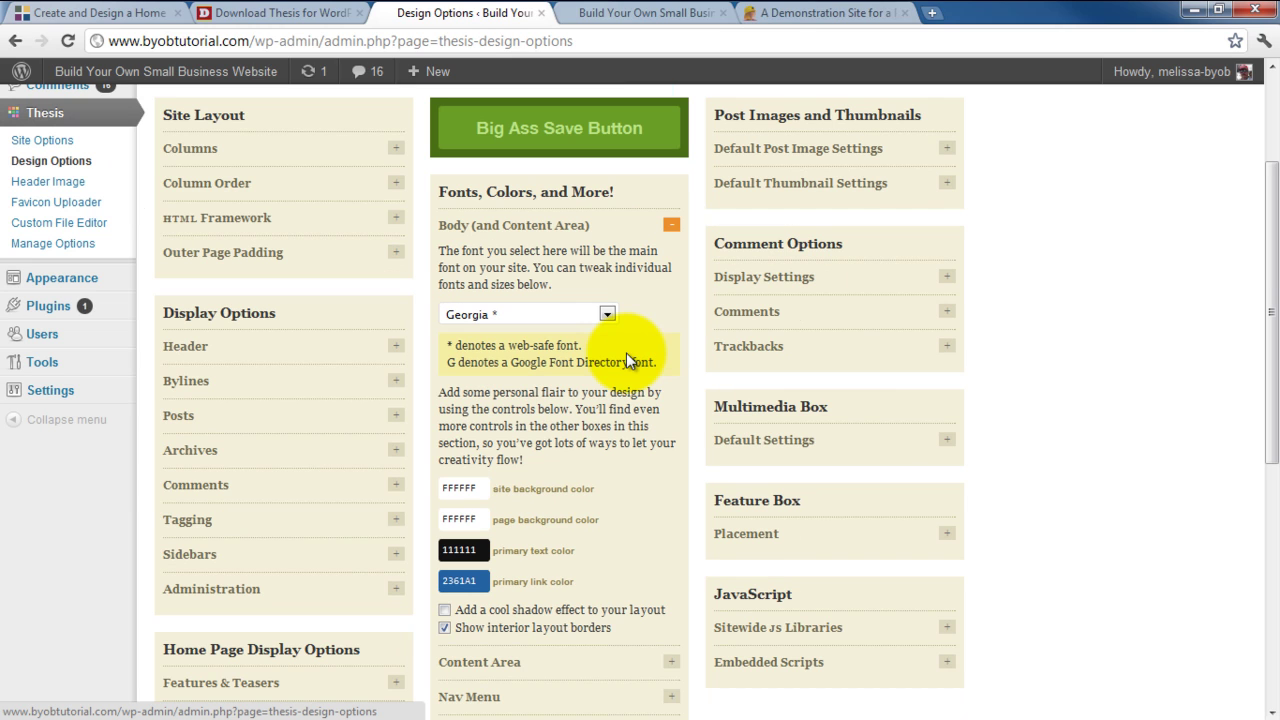
Look through the main font choices, check the site's home page, and set the body font to Arial.
{"action": "left_click", "coordinate": [570, 313]}
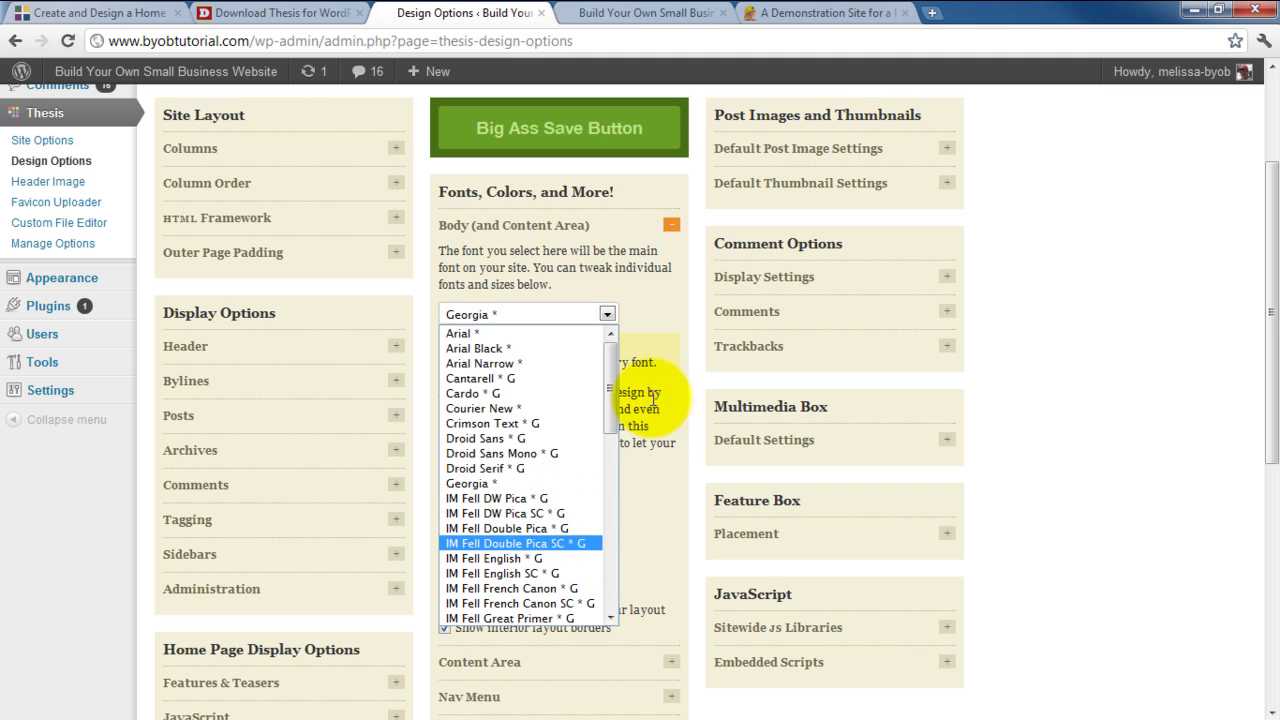
{"action": "left_click", "coordinate": [660, 321]}
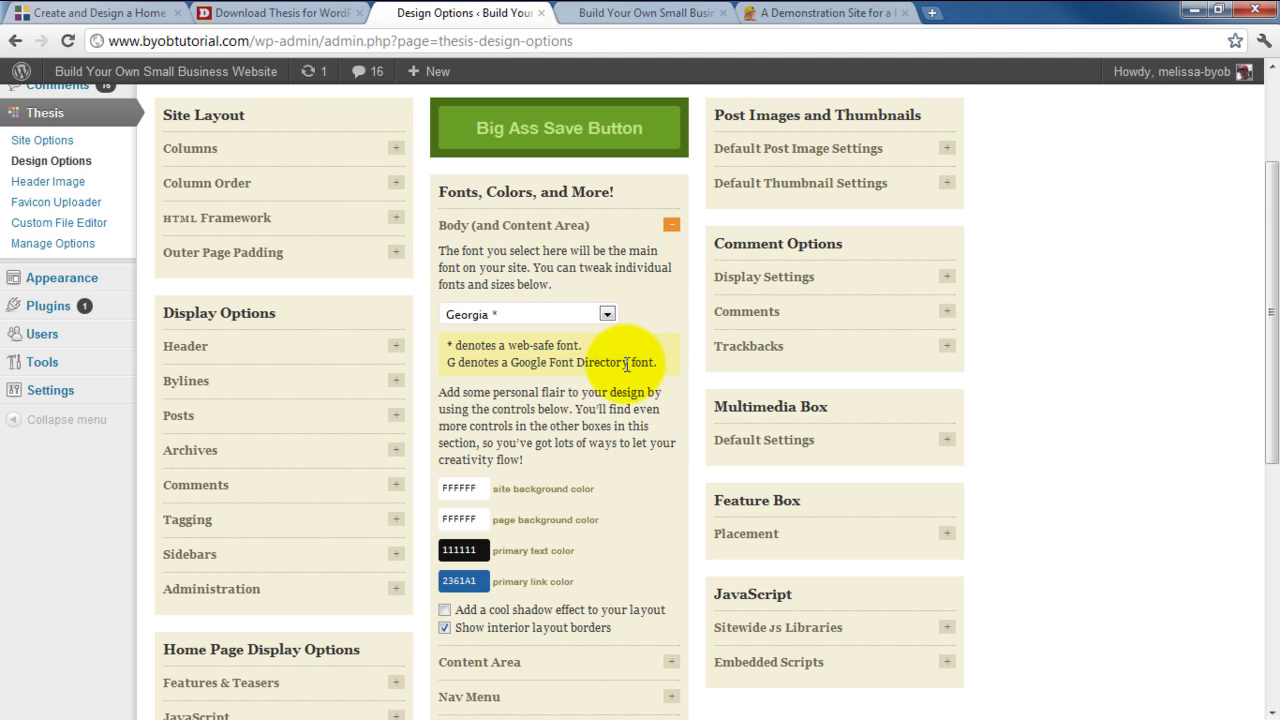
{"action": "scroll", "coordinate": [645, 320], "scroll_direction": "down", "scroll_amount": 2}
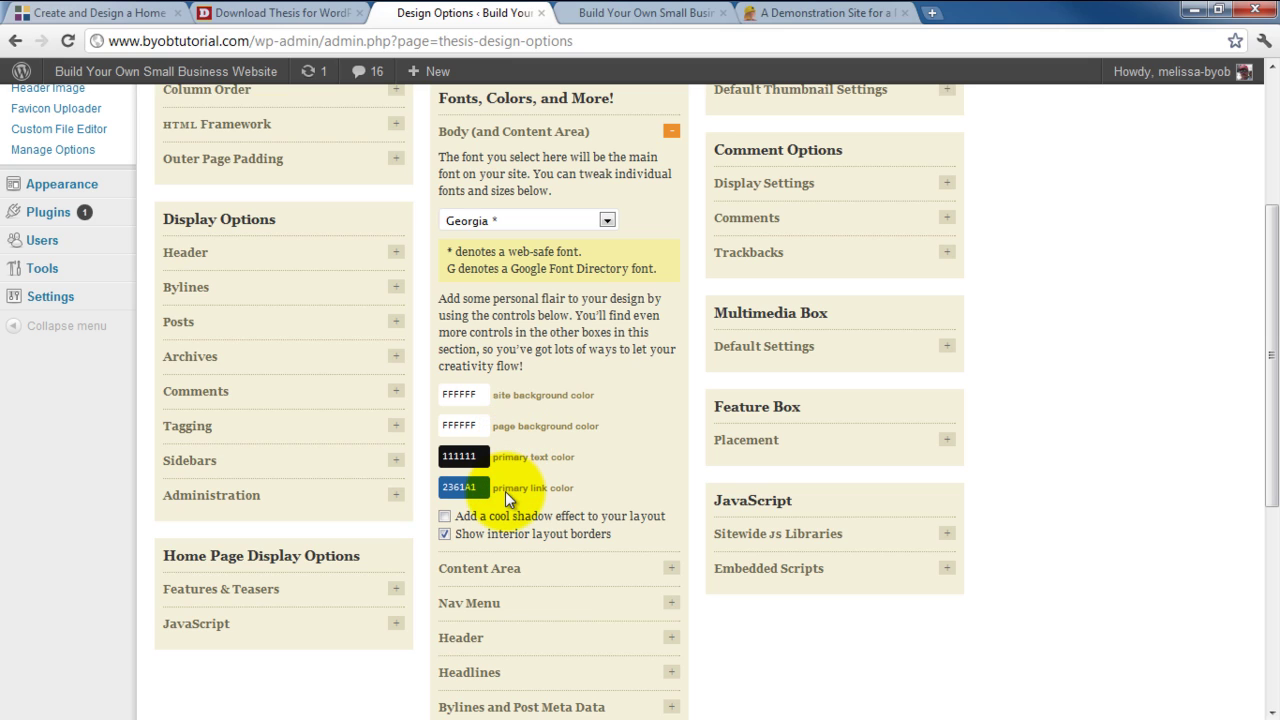
{"action": "left_click", "coordinate": [607, 221]}
{"action": "left_click", "coordinate": [650, 13]}
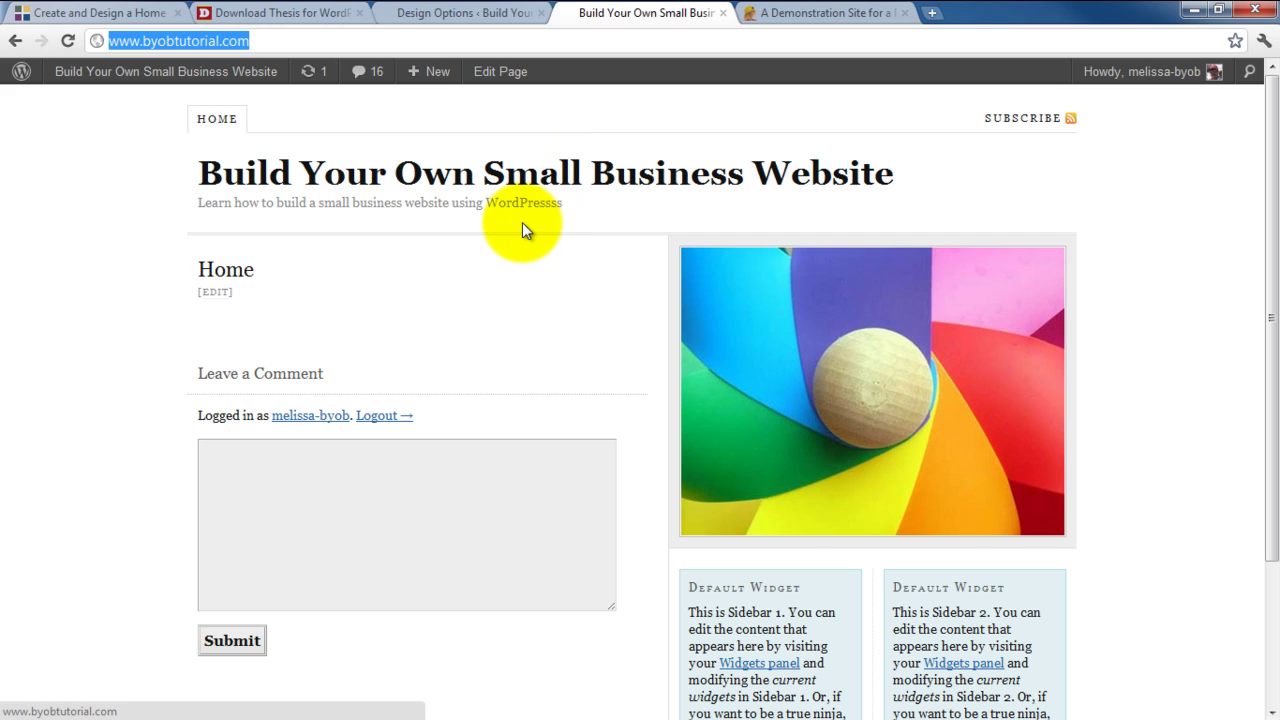
{"action": "left_click", "coordinate": [497, 10]}
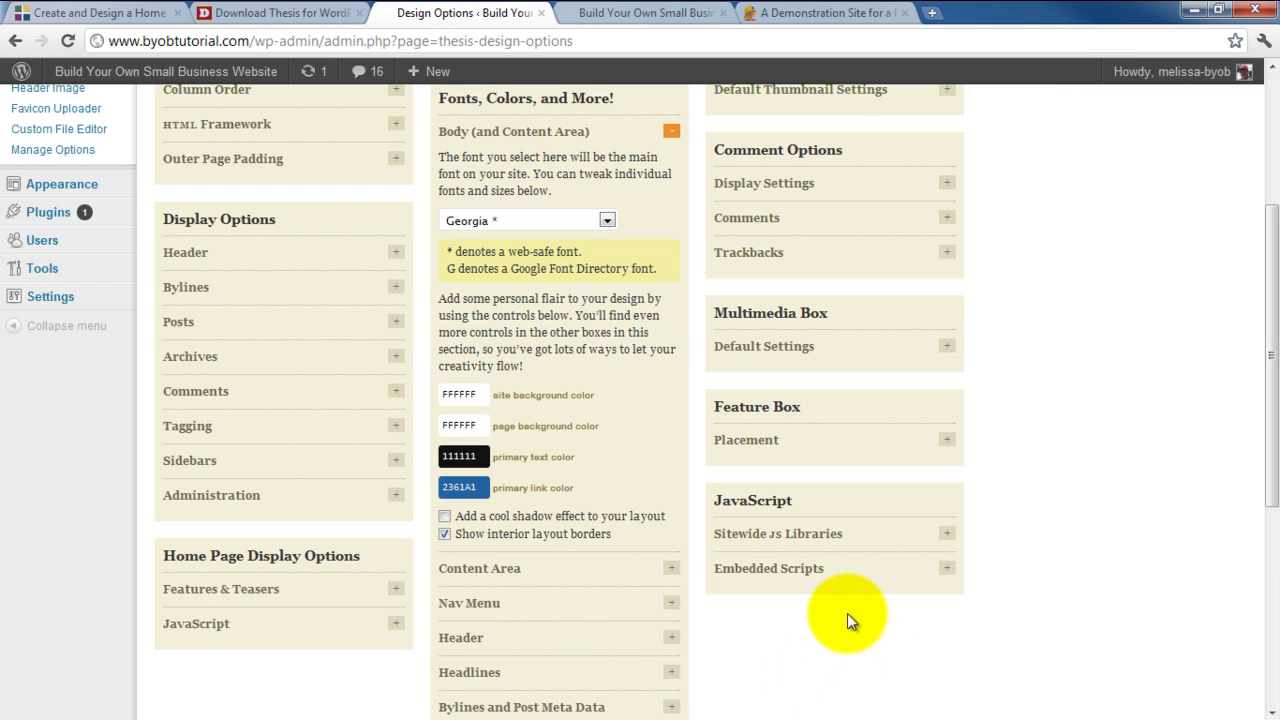
{"action": "left_click", "coordinate": [607, 221]}
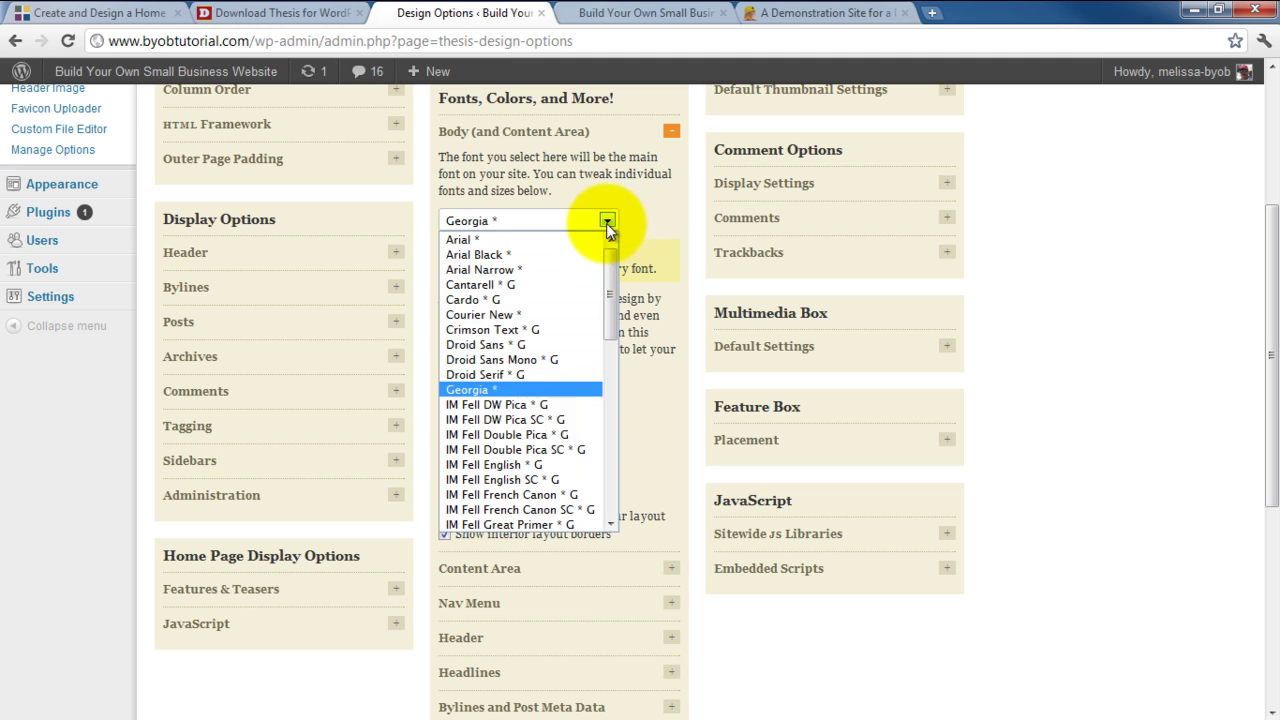
{"action": "left_click", "coordinate": [557, 241]}
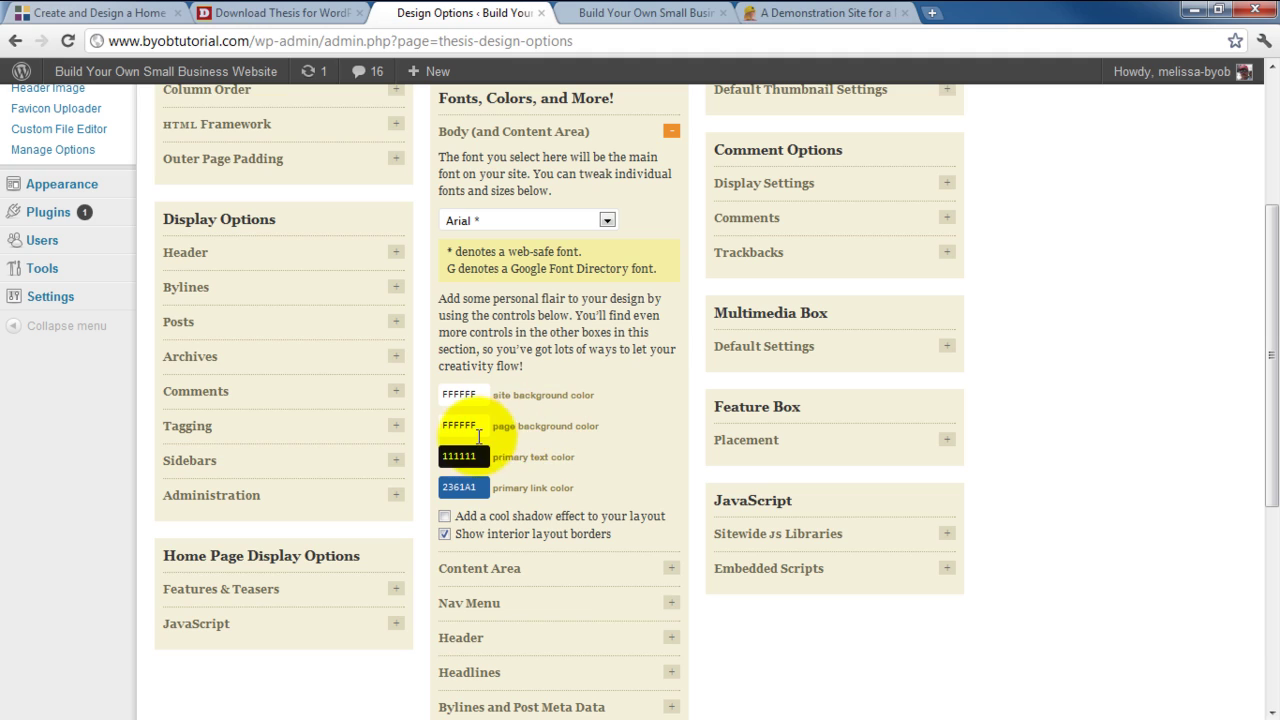
Set the site background color to light blue 38C3FF and the primary text color to 0C0411.
{"action": "left_click", "coordinate": [489, 397]}
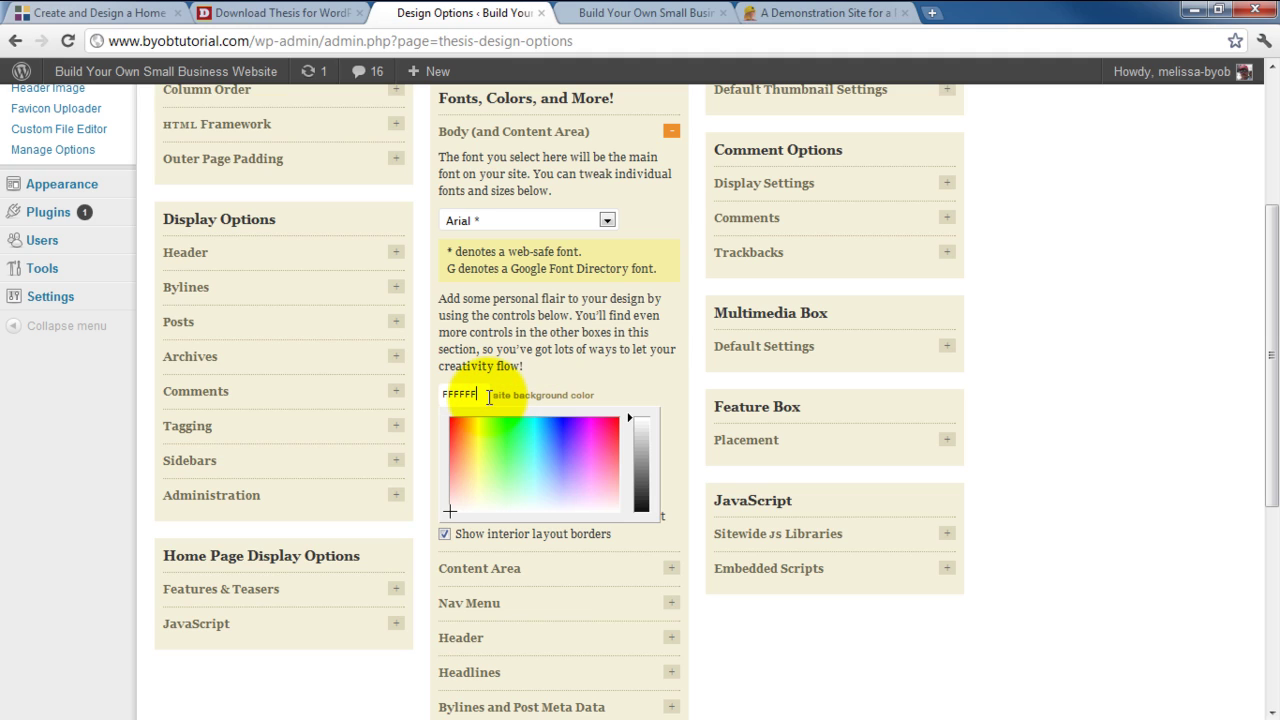
{"action": "left_click", "coordinate": [560, 440]}
{"action": "left_click", "coordinate": [547, 430]}
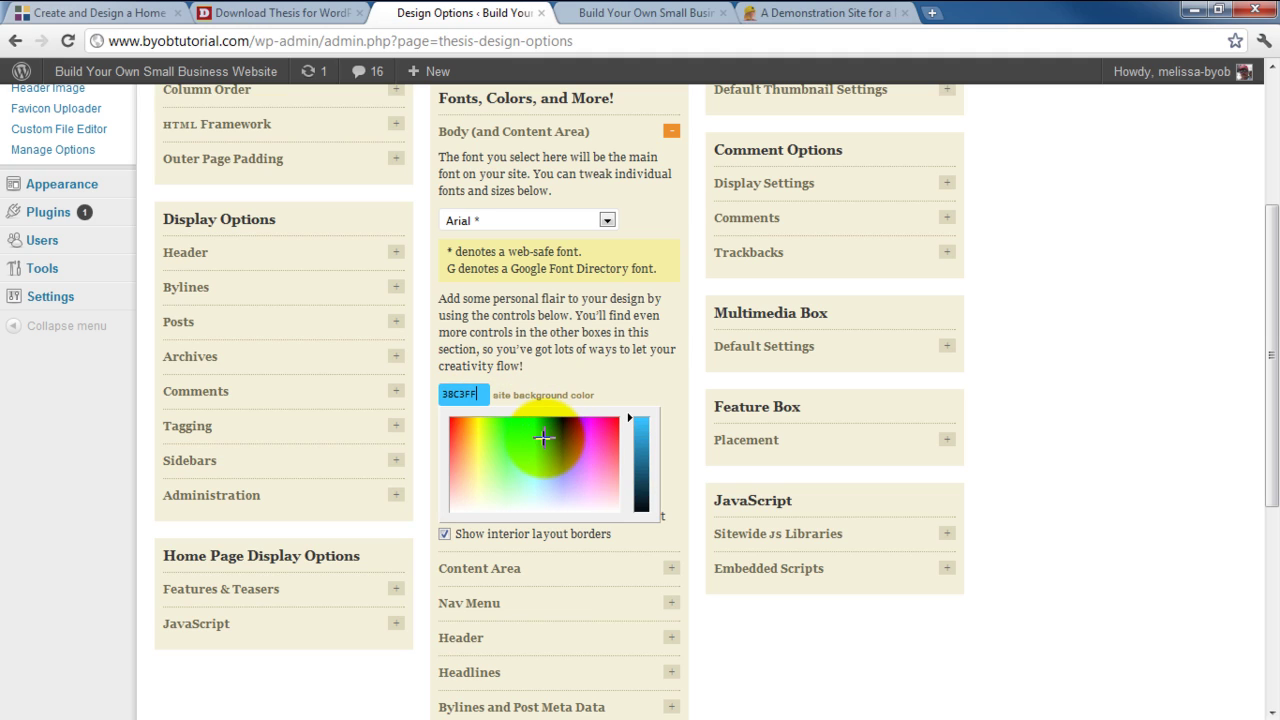
{"action": "left_click", "coordinate": [661, 391]}
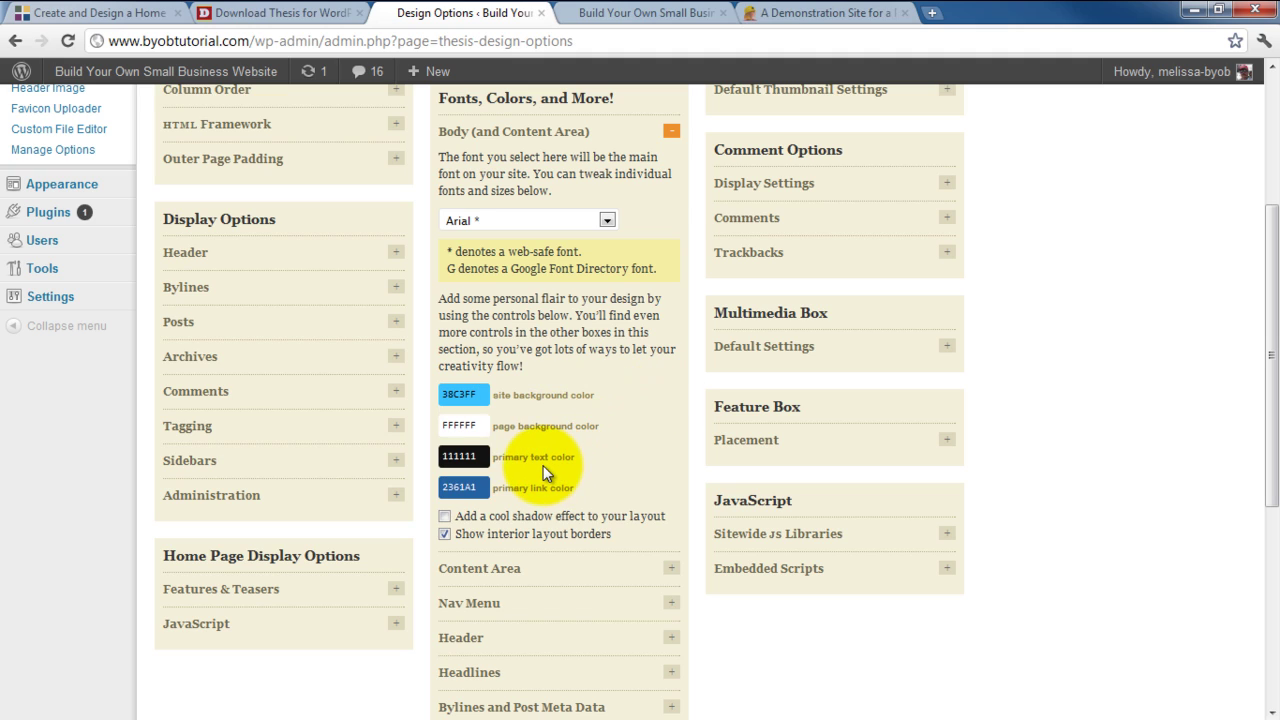
{"action": "left_click", "coordinate": [471, 460]}
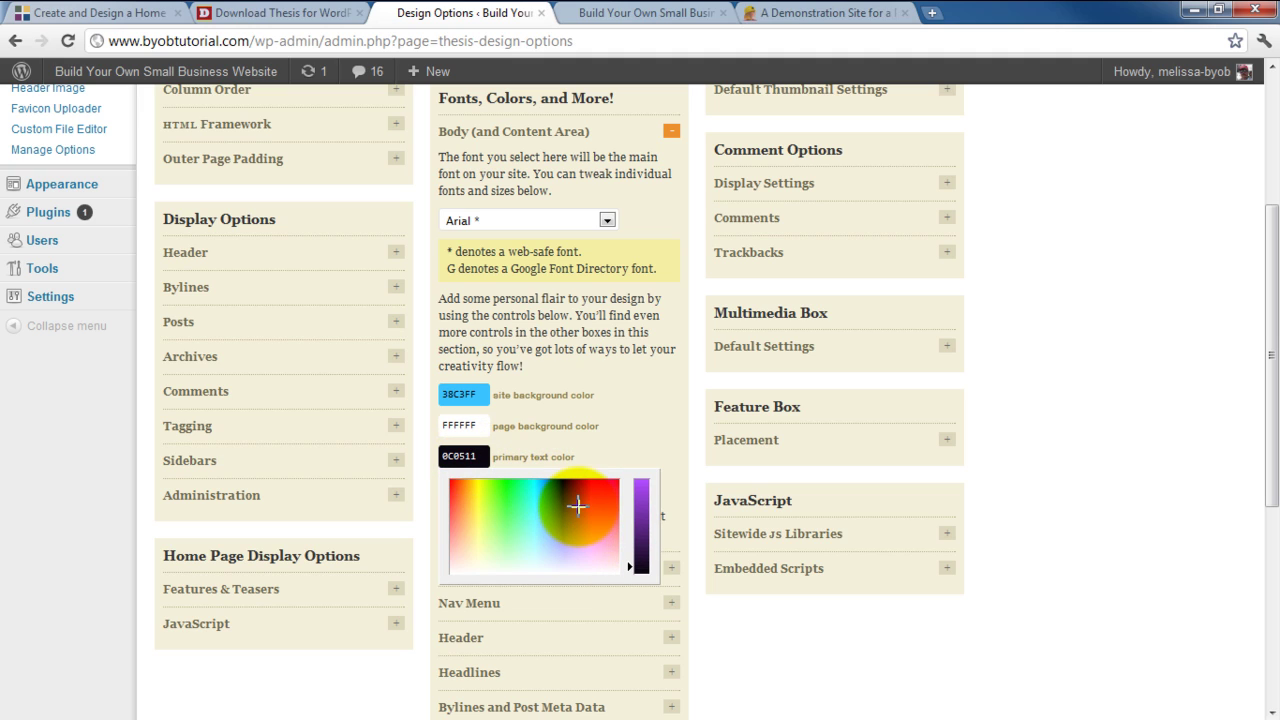
{"action": "left_click", "coordinate": [687, 440]}
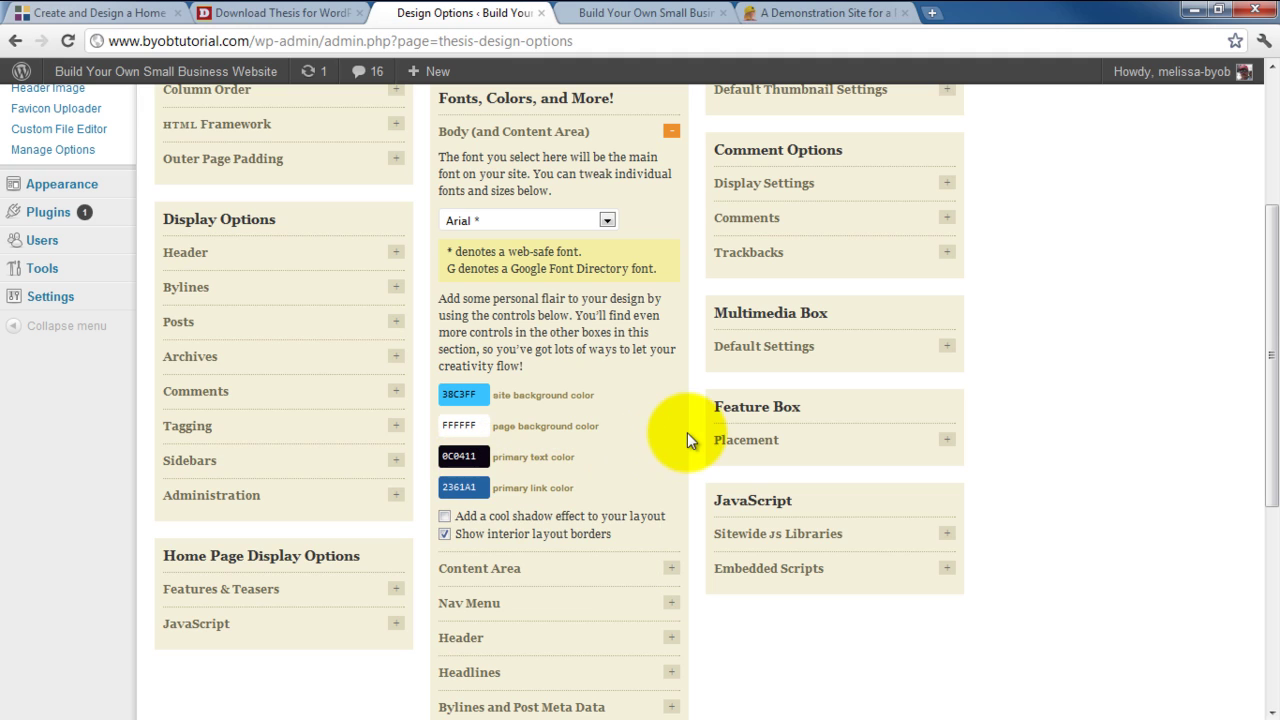
Save the design options and reload the site's home page to check the new font and colors.
{"action": "scroll", "coordinate": [686, 440], "scroll_direction": "down", "scroll_amount": 4}
{"action": "scroll", "coordinate": [686, 440], "scroll_direction": "up", "scroll_amount": 6}
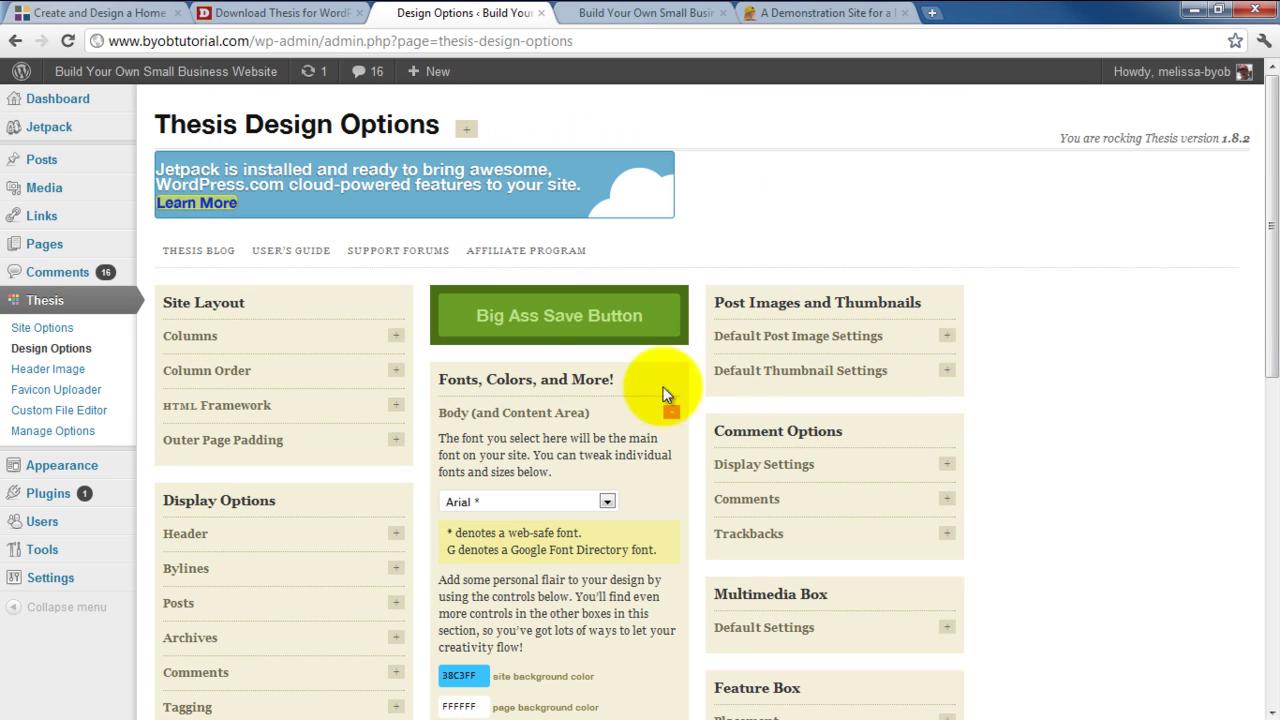
{"action": "left_click", "coordinate": [548, 331]}
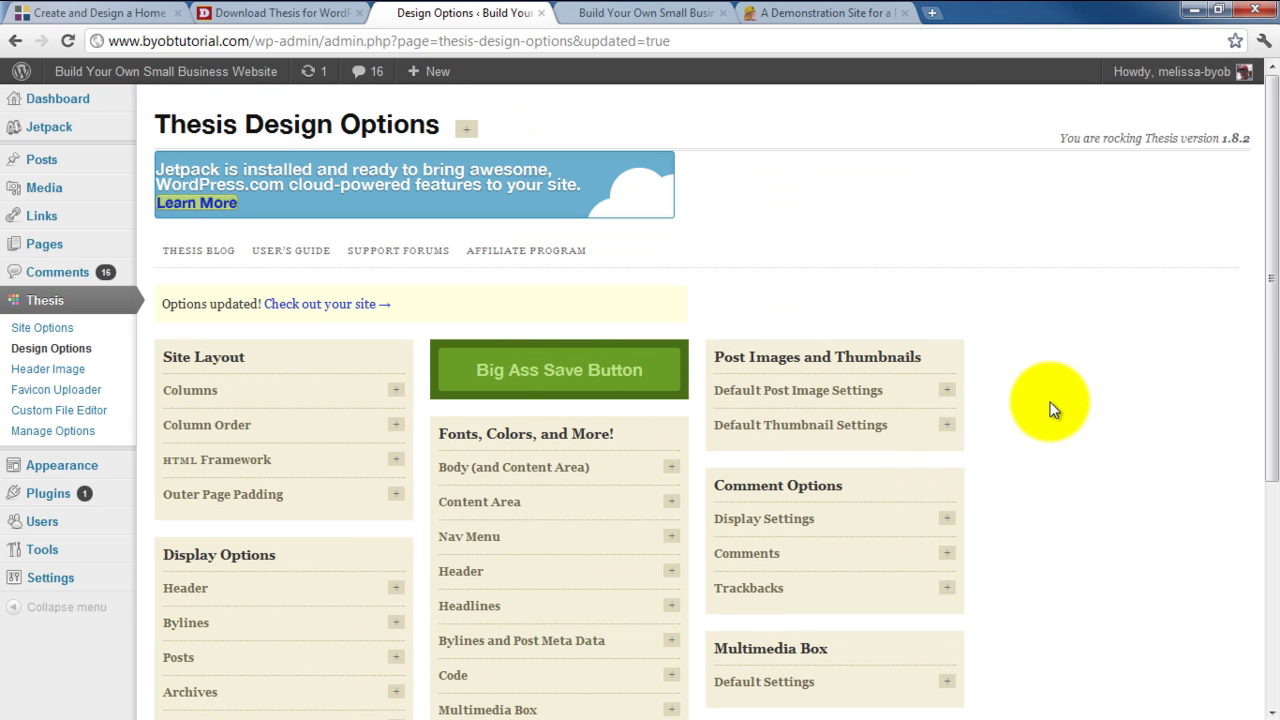
{"action": "left_click", "coordinate": [648, 13]}
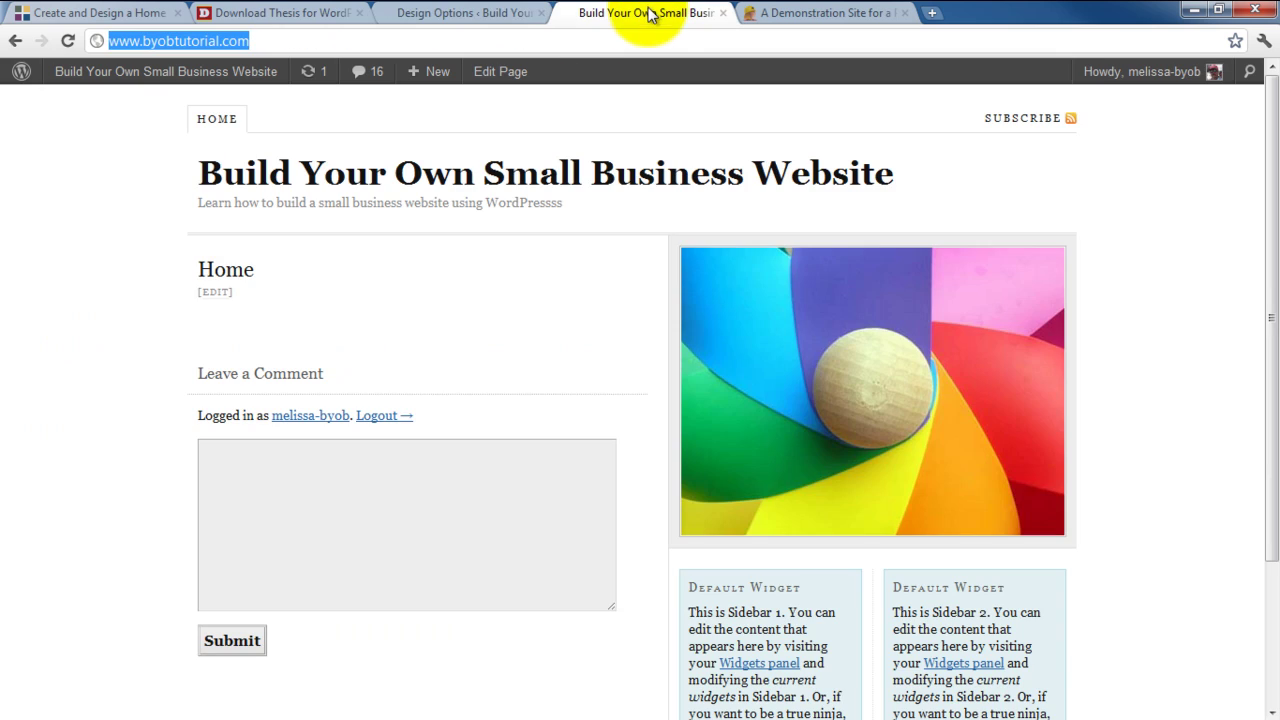
{"action": "left_click", "coordinate": [68, 41]}
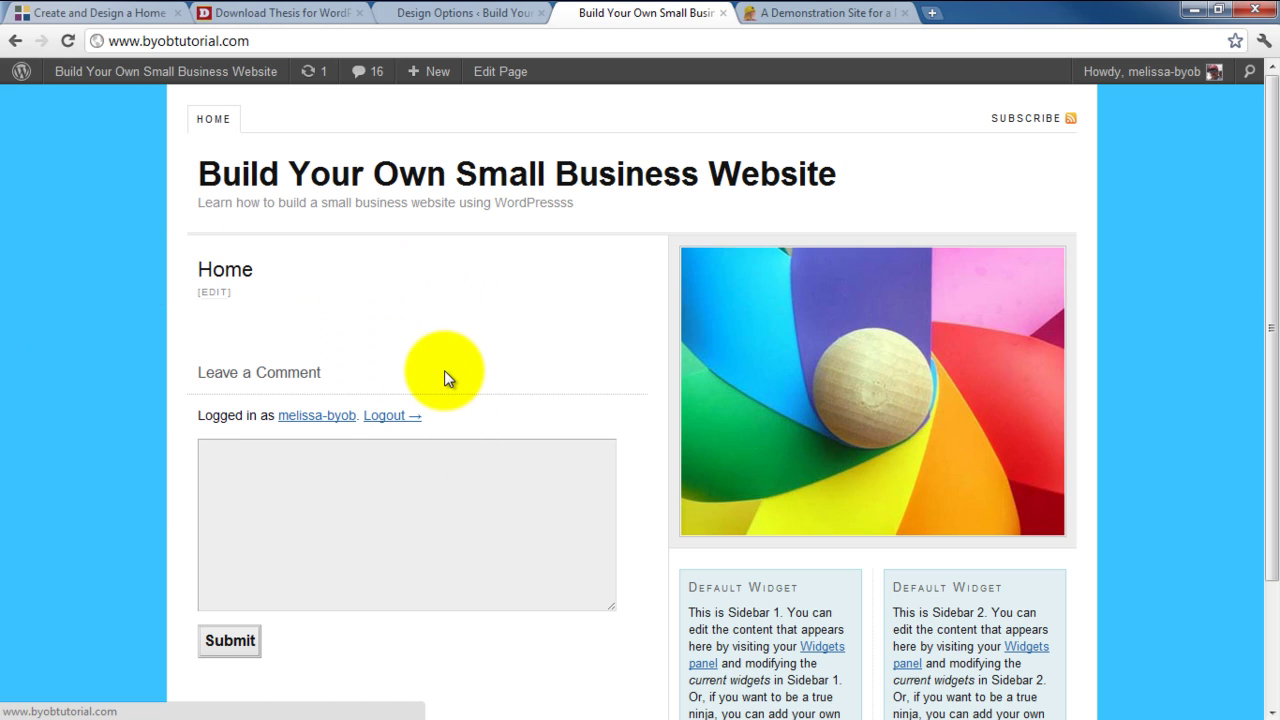
Set the Content Area's primary font size to 16 pt in the Thesis Design Options and save.
{"action": "left_click", "coordinate": [456, 14]}
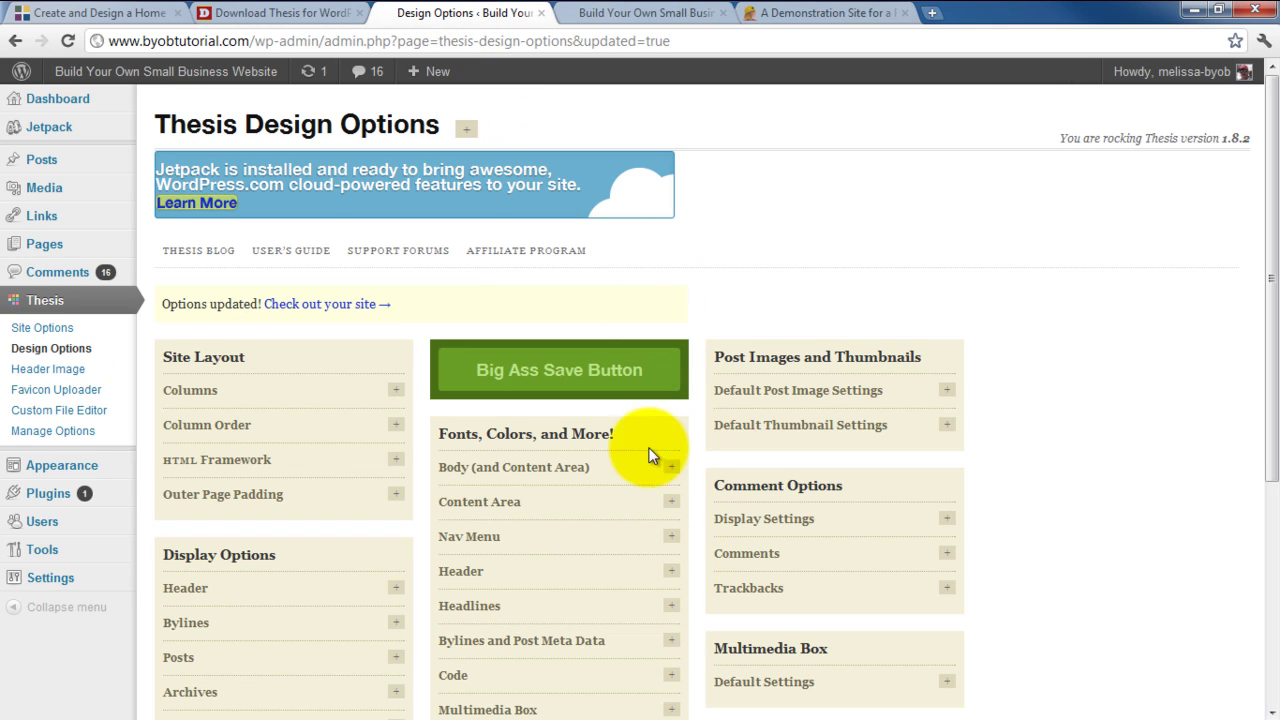
{"action": "left_click", "coordinate": [671, 503]}
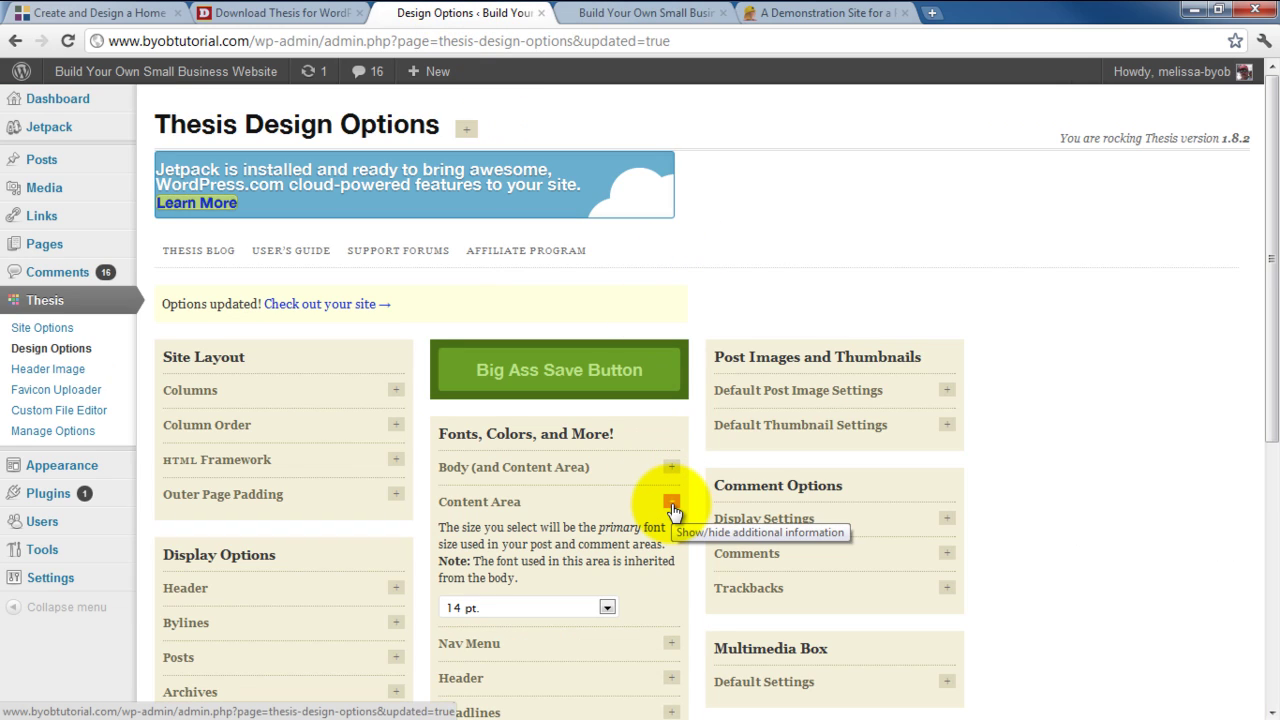
{"action": "scroll", "coordinate": [660, 495], "scroll_direction": "down", "scroll_amount": 2}
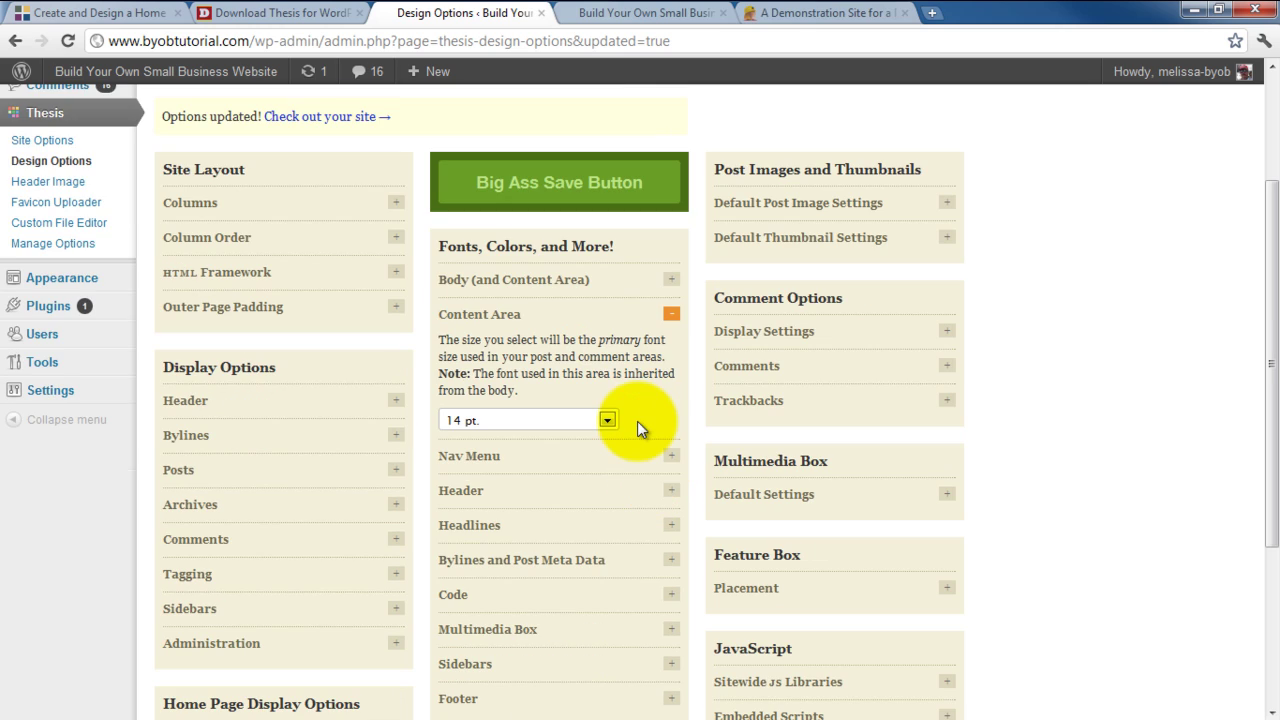
{"action": "left_click", "coordinate": [607, 420]}
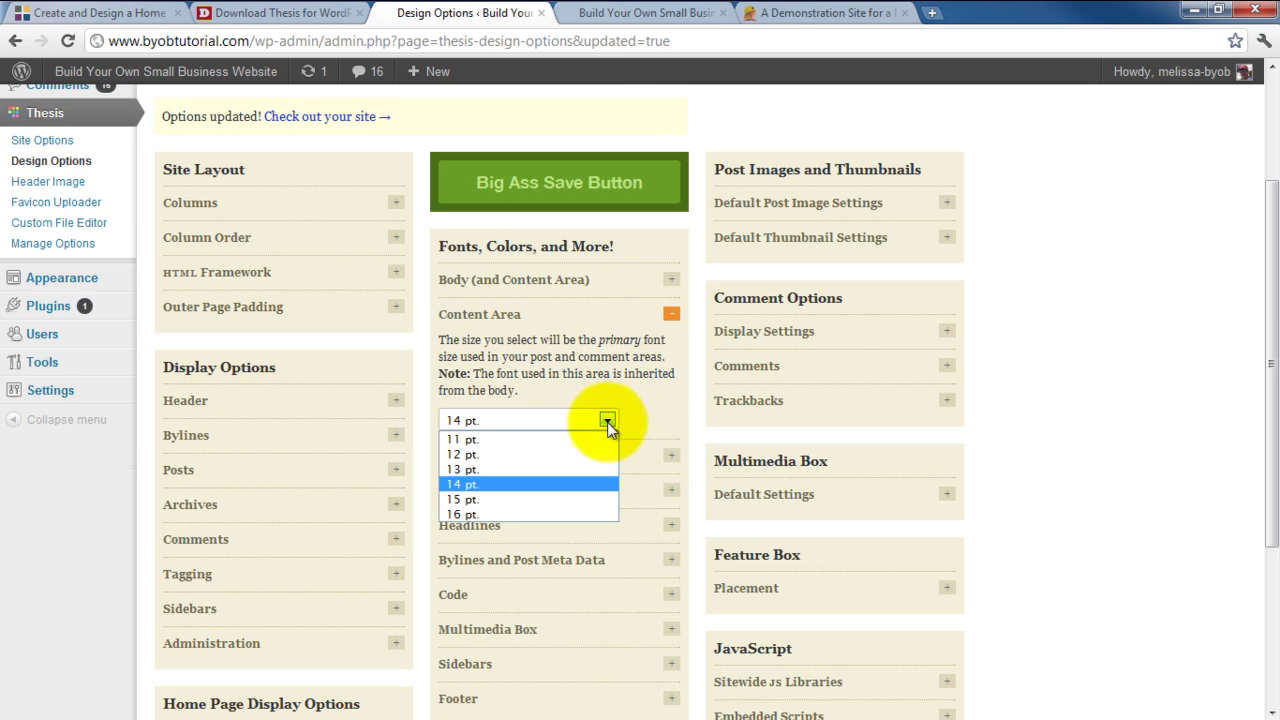
{"action": "left_click", "coordinate": [572, 513]}
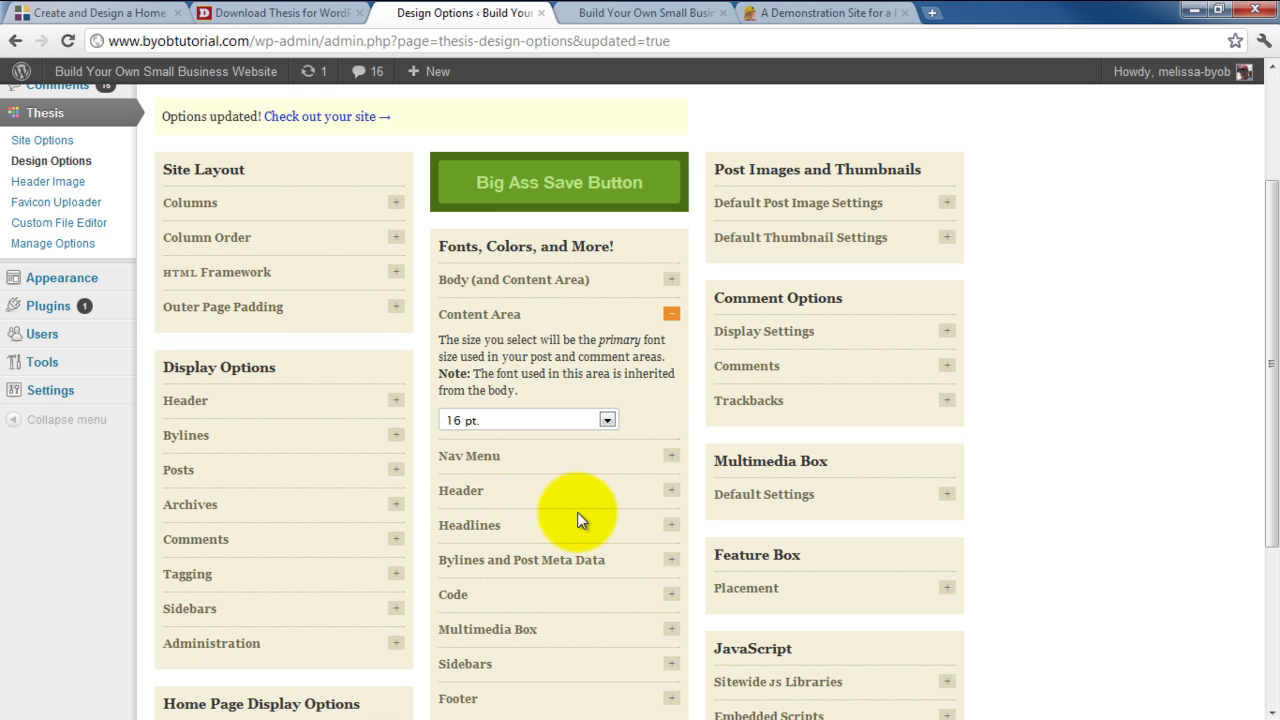
{"action": "scroll", "coordinate": [654, 425], "scroll_direction": "up", "scroll_amount": 2}
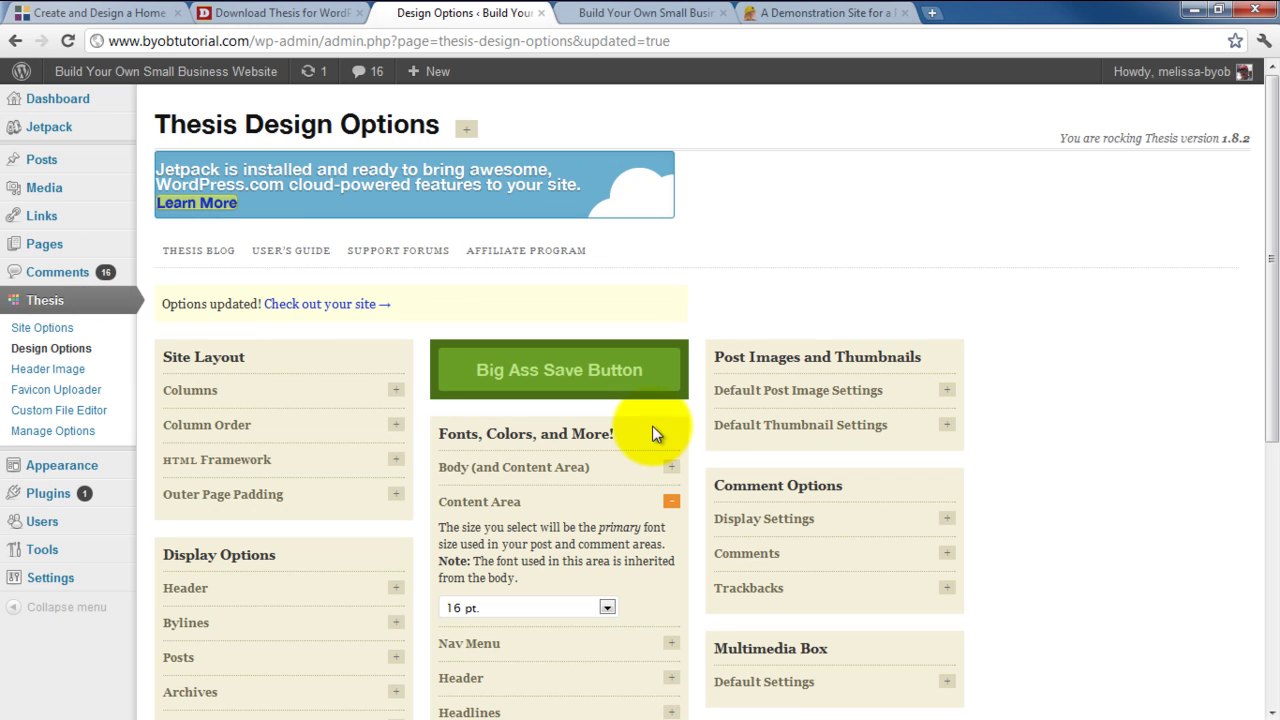
{"action": "left_click", "coordinate": [562, 370]}
Reload the site's home page and examine its text size from header to footer.
{"action": "left_click", "coordinate": [615, 20]}
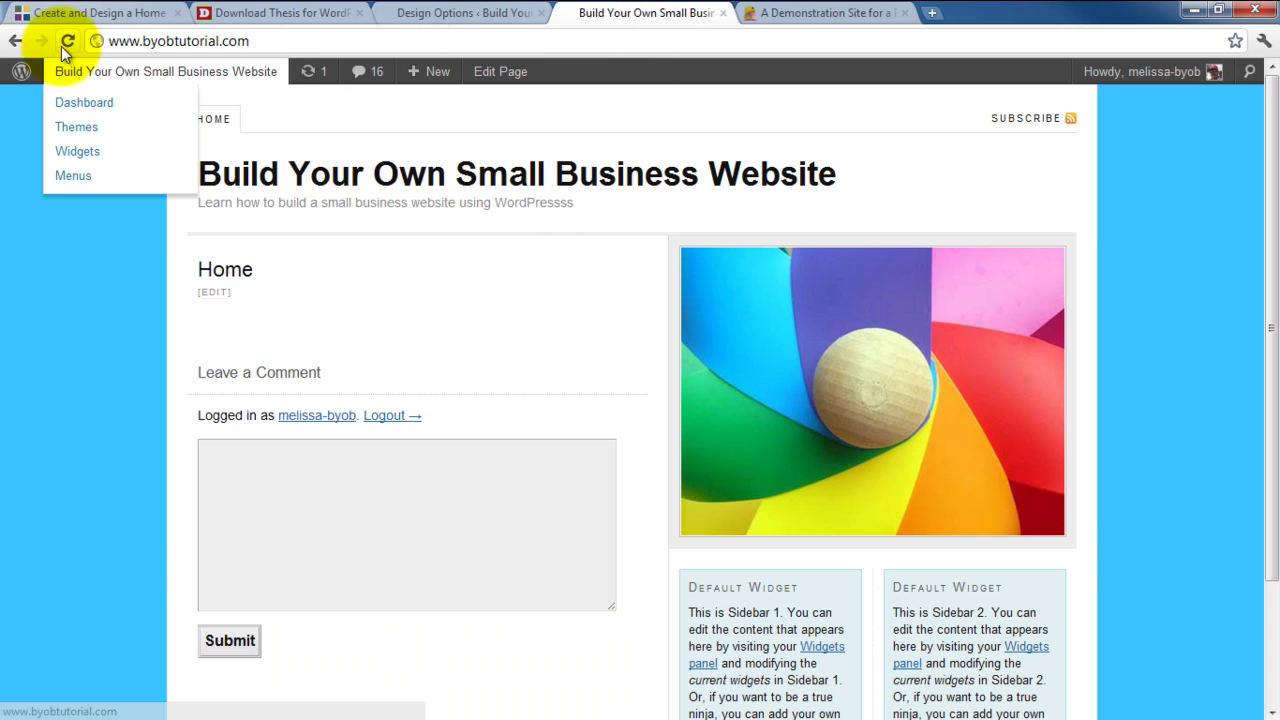
{"action": "left_click", "coordinate": [130, 71]}
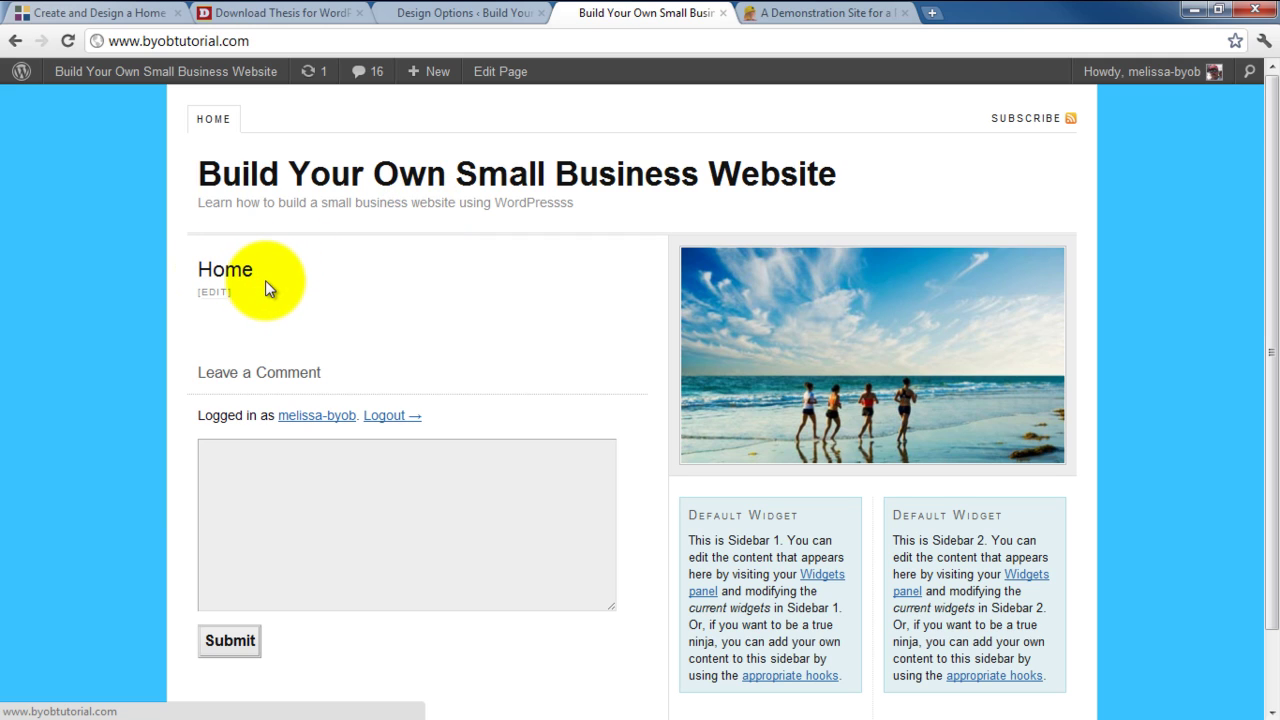
{"action": "scroll", "coordinate": [518, 311], "scroll_direction": "down", "scroll_amount": 2}
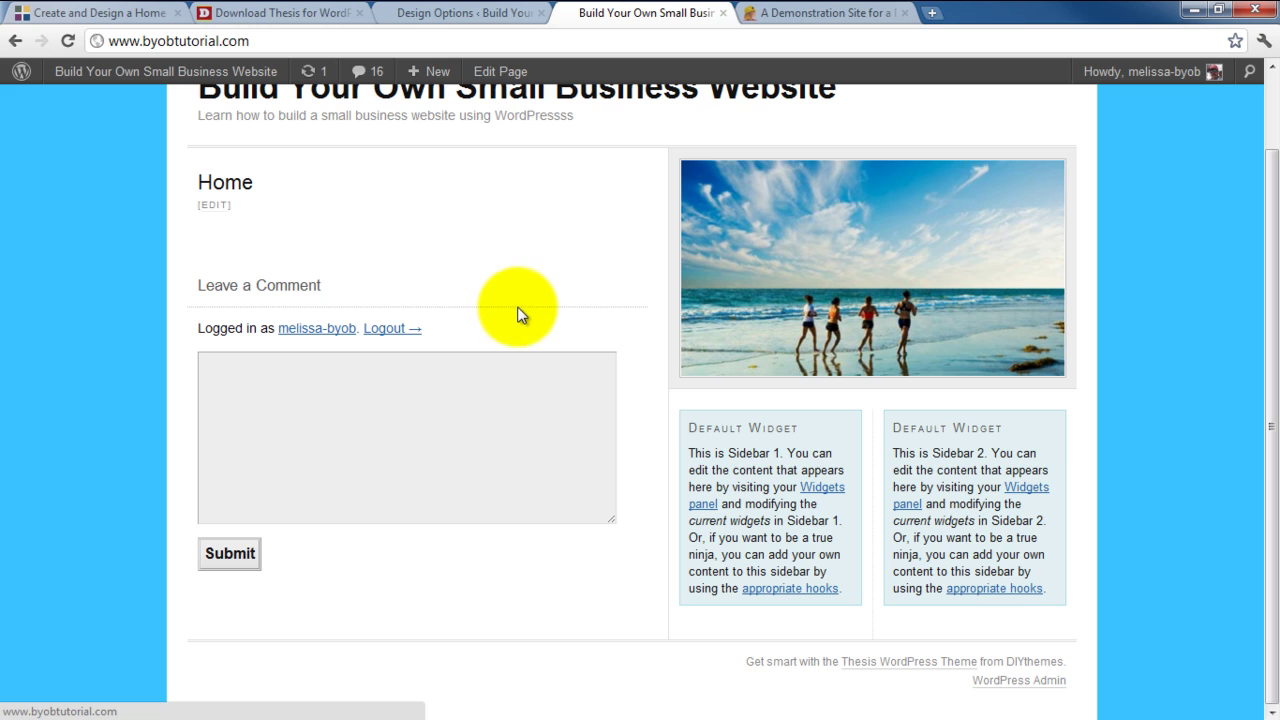
{"action": "scroll", "coordinate": [578, 388], "scroll_direction": "up", "scroll_amount": 2}
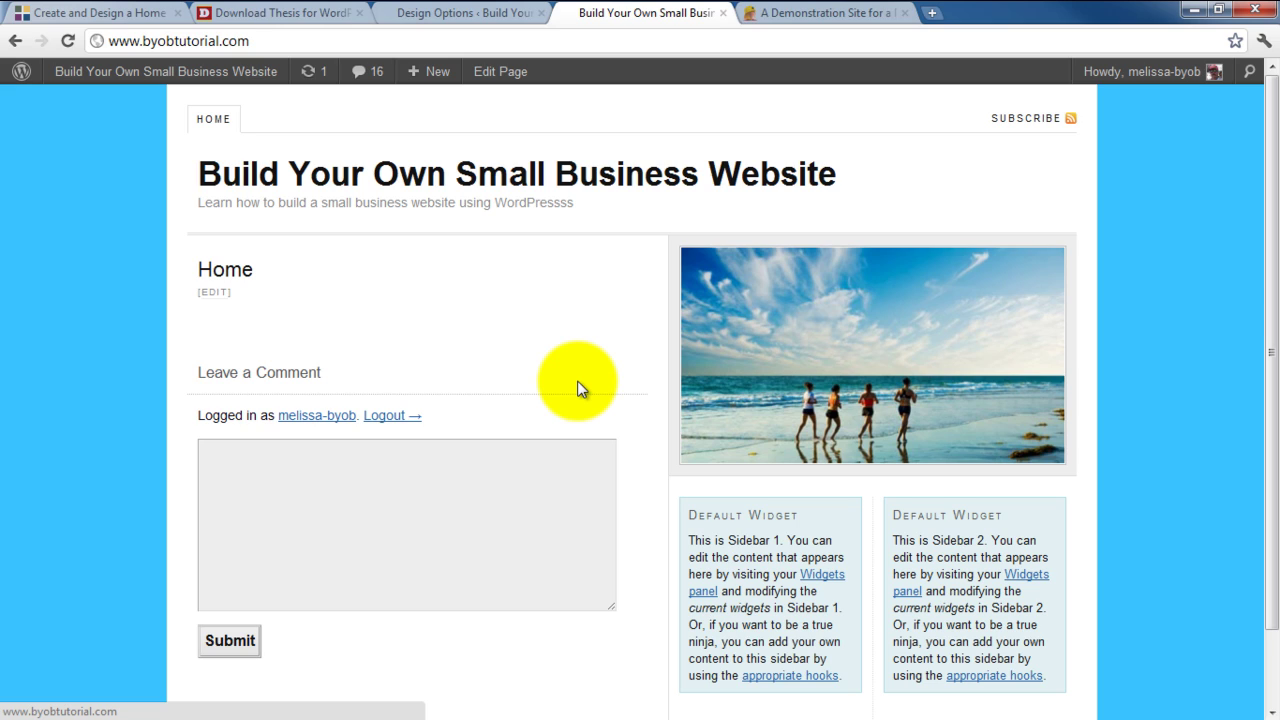
Open the site's Manage Themes page and look through the available themes.
{"action": "left_click", "coordinate": [466, 14]}
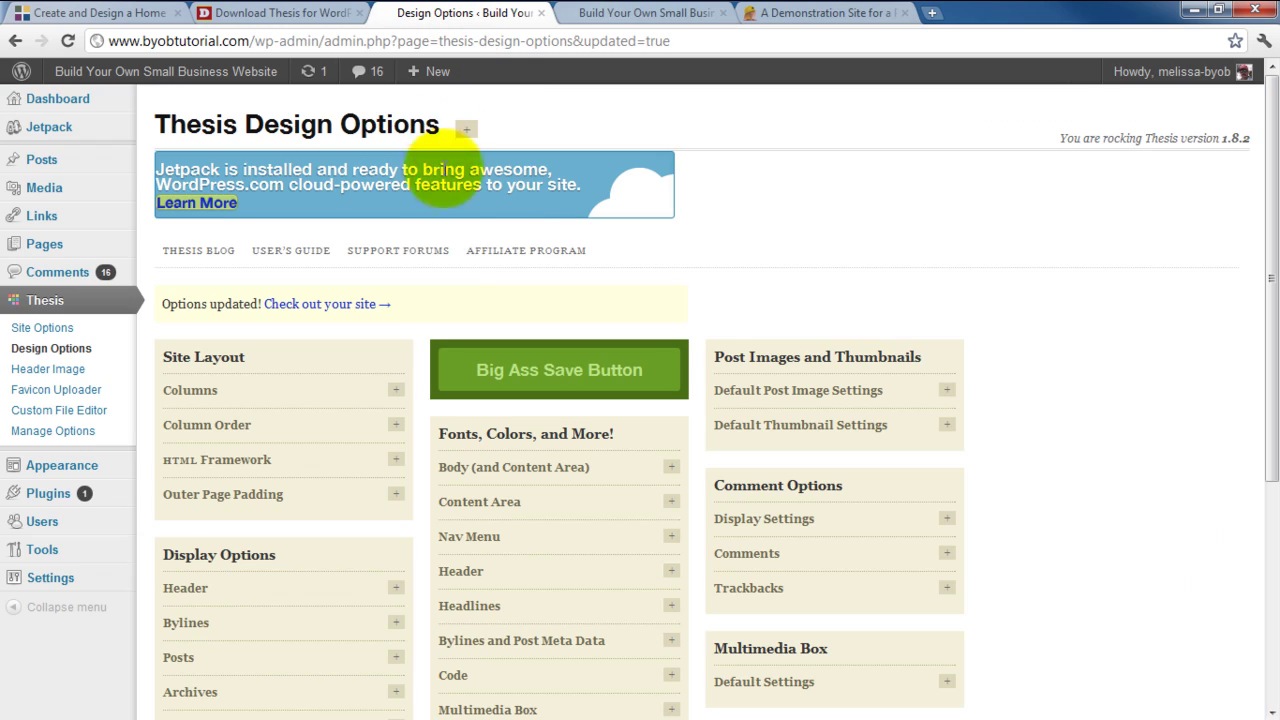
{"action": "mouse_move", "coordinate": [88, 472]}
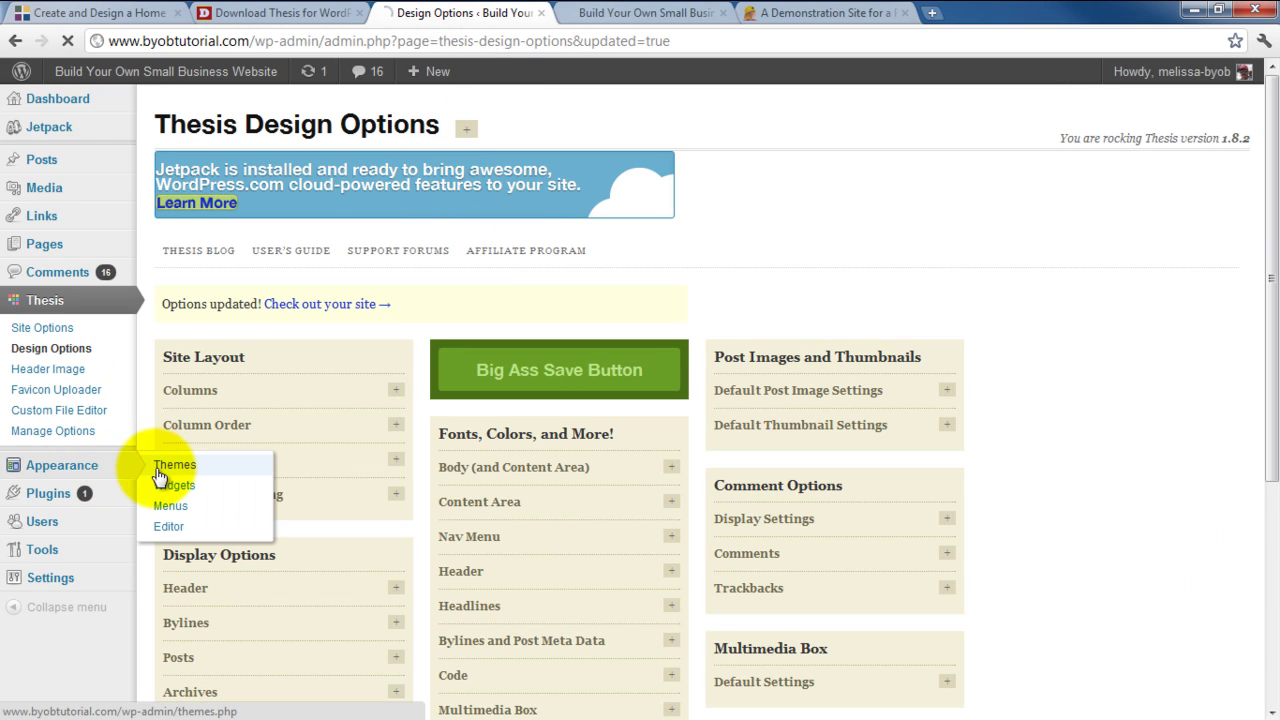
{"action": "left_click", "coordinate": [168, 466]}
{"action": "scroll", "coordinate": [290, 400], "scroll_direction": "down", "scroll_amount": 2}
{"action": "scroll", "coordinate": [290, 400], "scroll_direction": "down", "scroll_amount": 2}
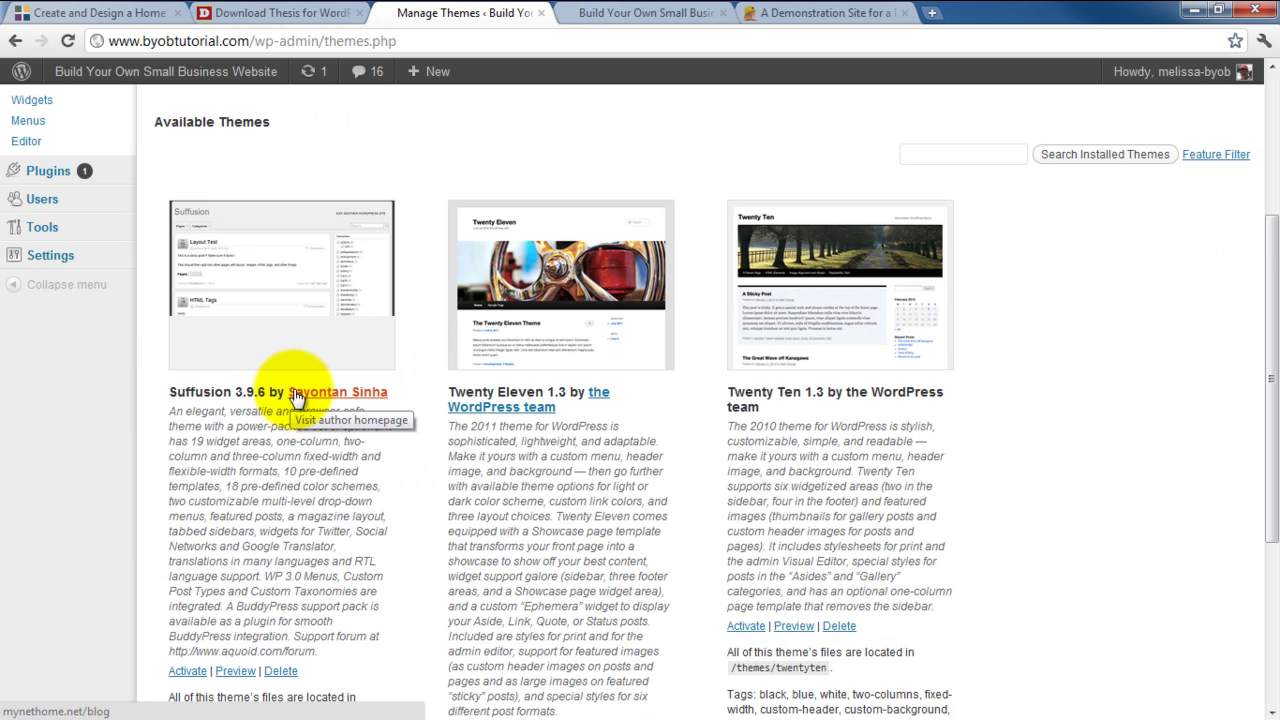
Activate the Twenty Eleven theme from the available themes.
{"action": "scroll", "coordinate": [330, 410], "scroll_direction": "down", "scroll_amount": 2}
{"action": "scroll", "coordinate": [345, 430], "scroll_direction": "up", "scroll_amount": 2}
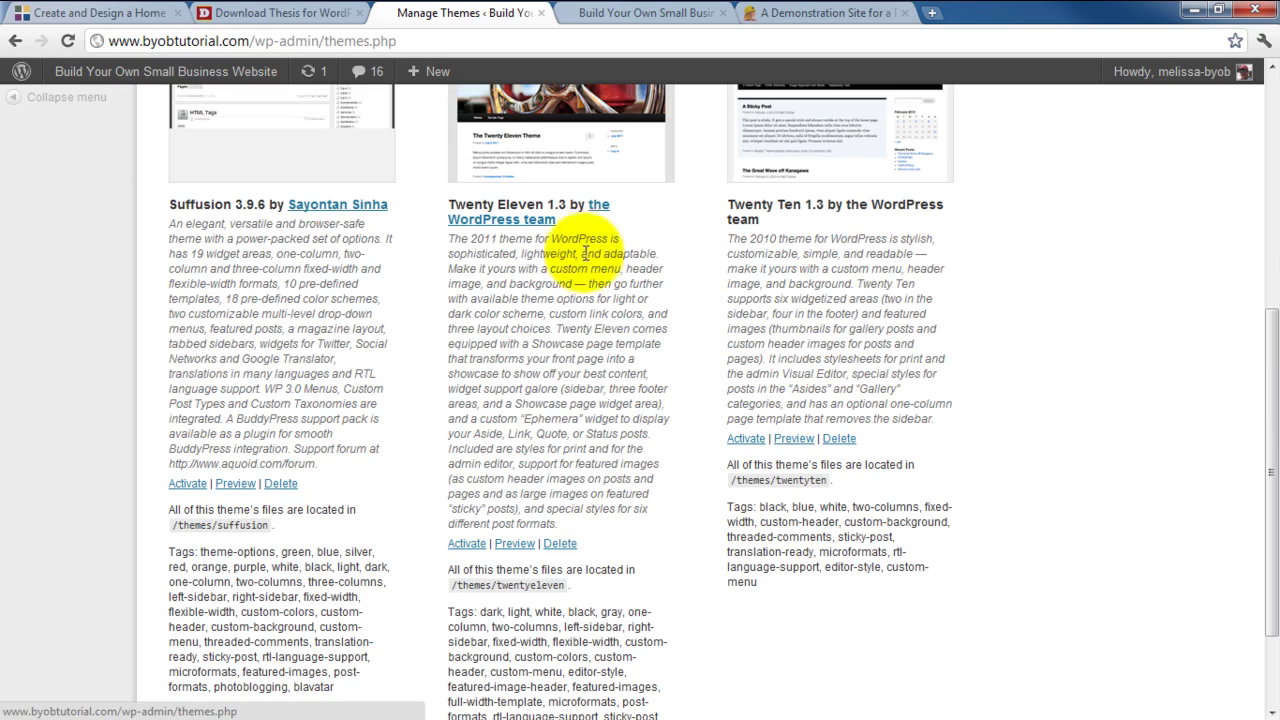
{"action": "left_click", "coordinate": [467, 545]}
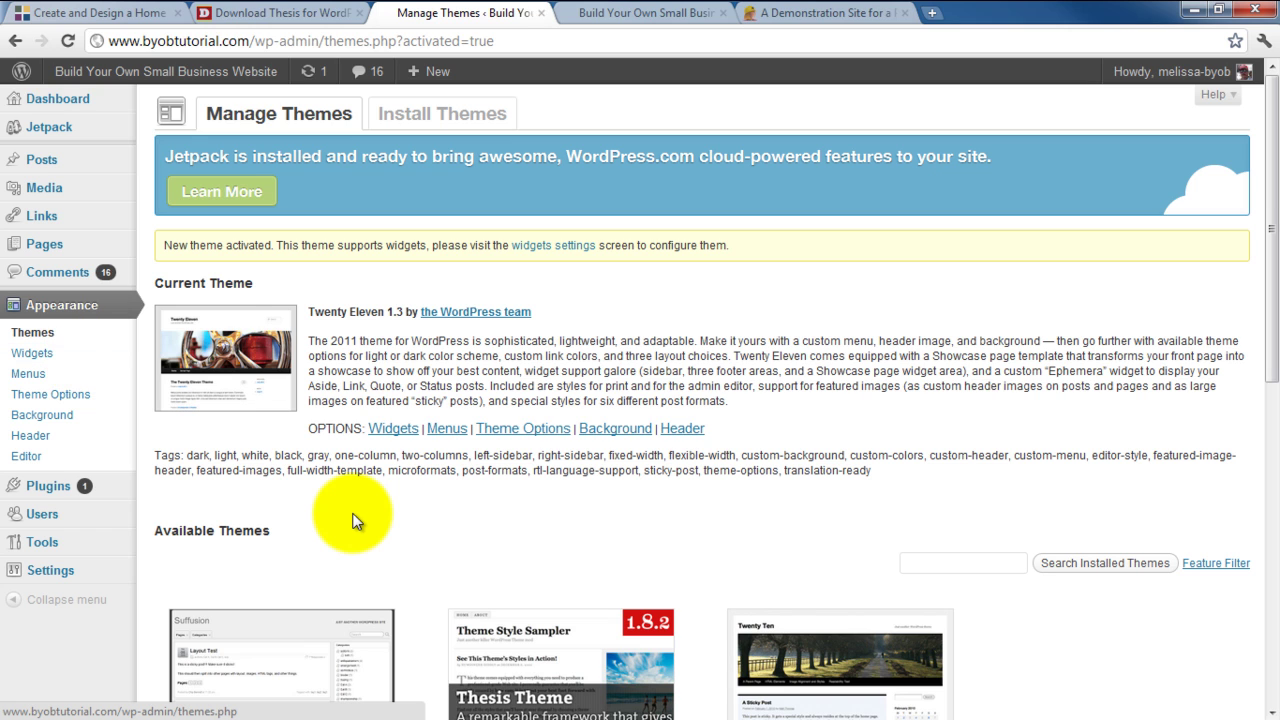
Activate the Thesis 1.8.2 theme from the available themes and open its Design Options.
{"action": "scroll", "coordinate": [352, 520], "scroll_direction": "down", "scroll_amount": 4}
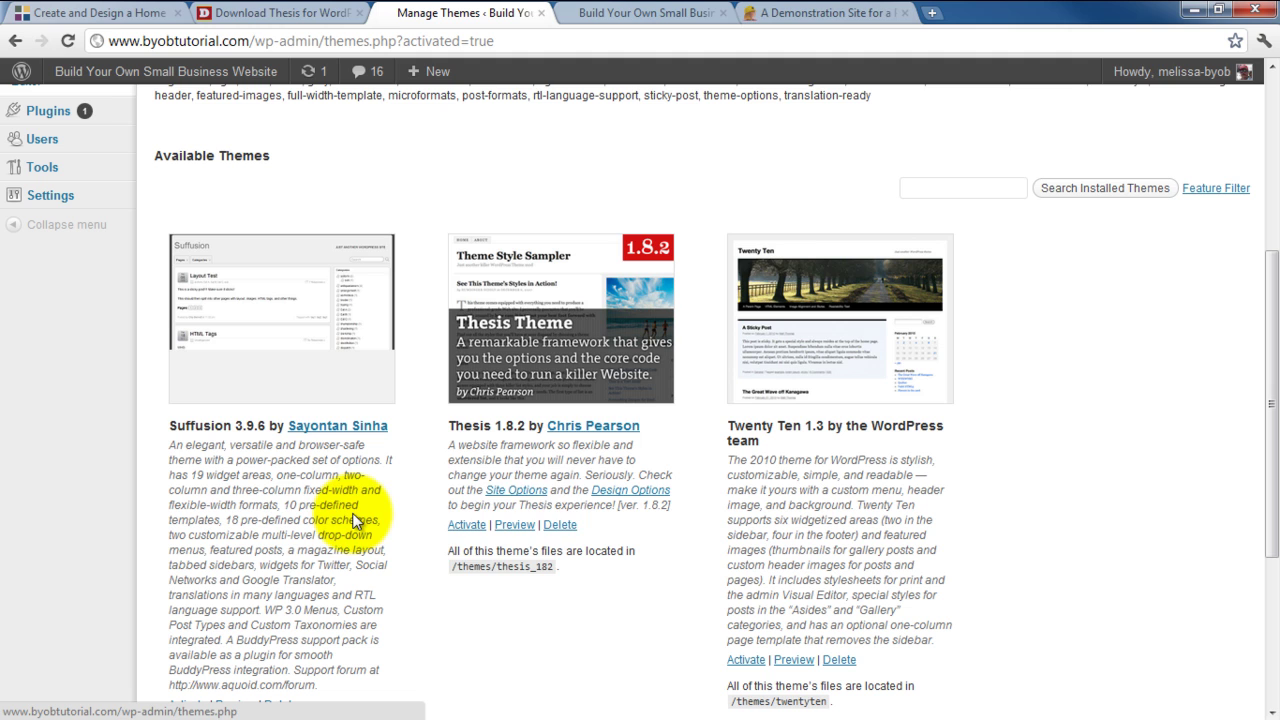
{"action": "left_click", "coordinate": [467, 524]}
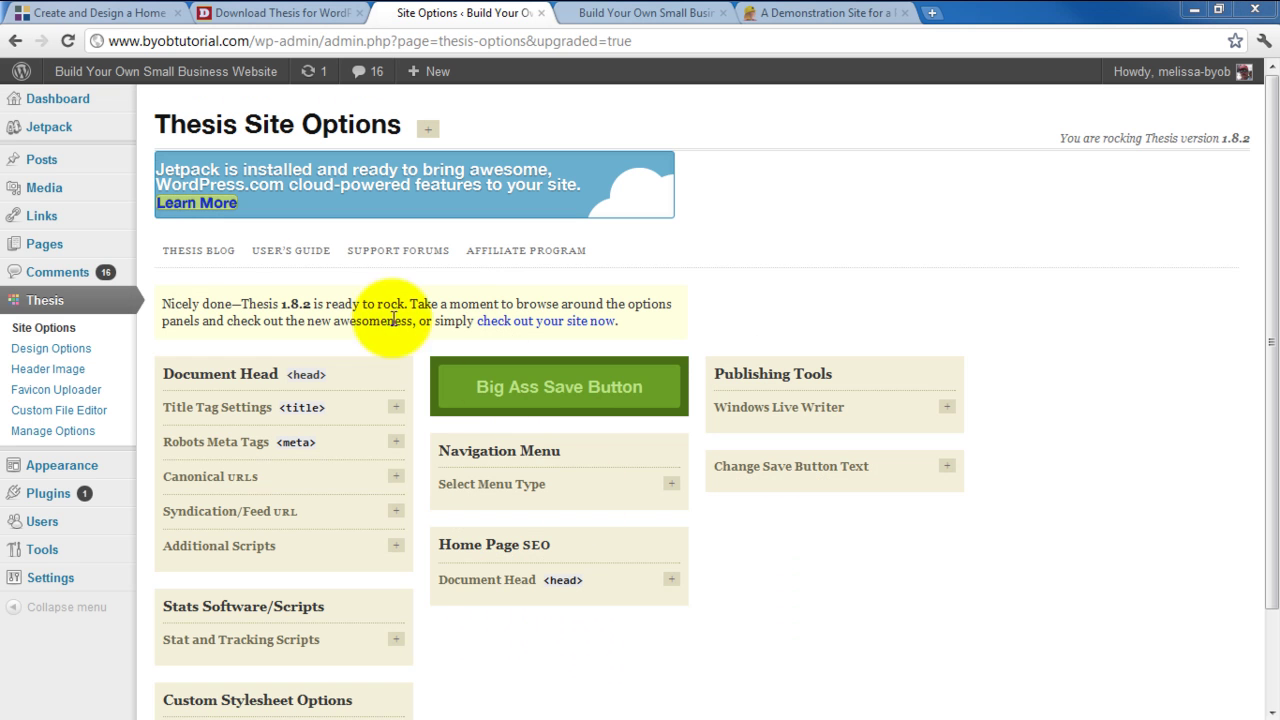
{"action": "left_click", "coordinate": [60, 349]}
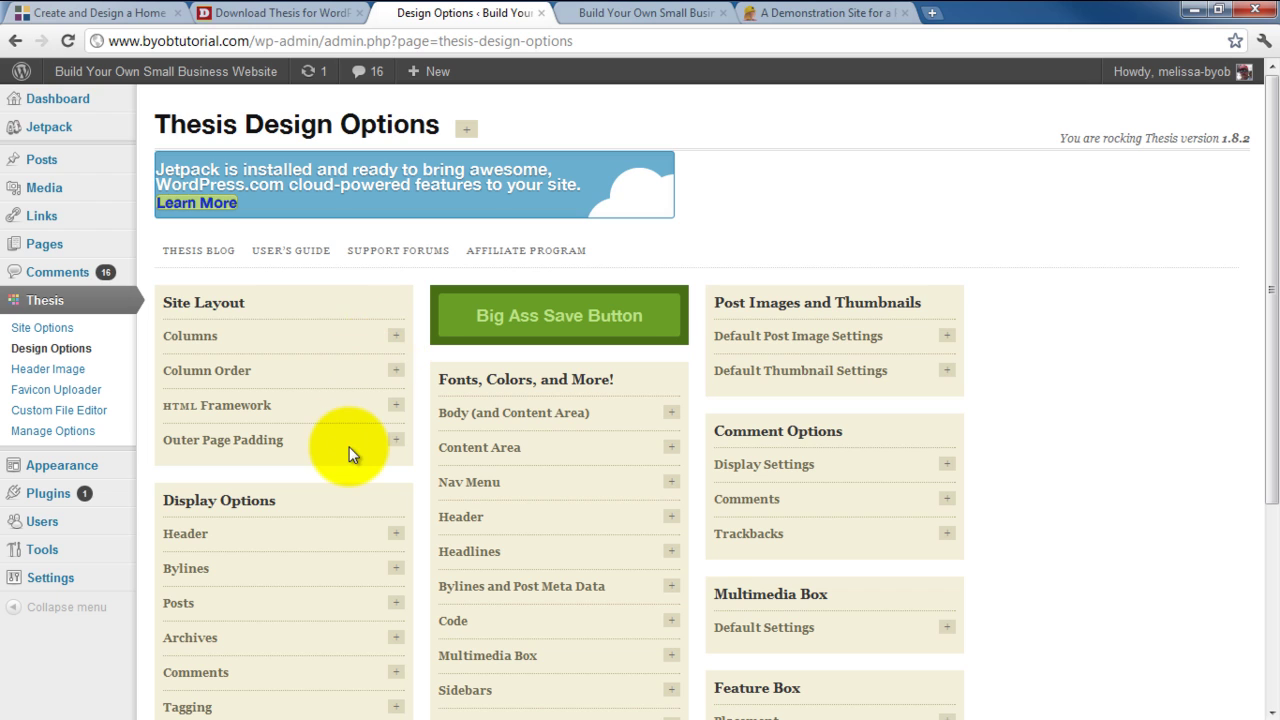
Examine the site's home page layout and compare it with the Lesson 6 page on byobwebsite.com.
{"action": "left_click", "coordinate": [658, 12]}
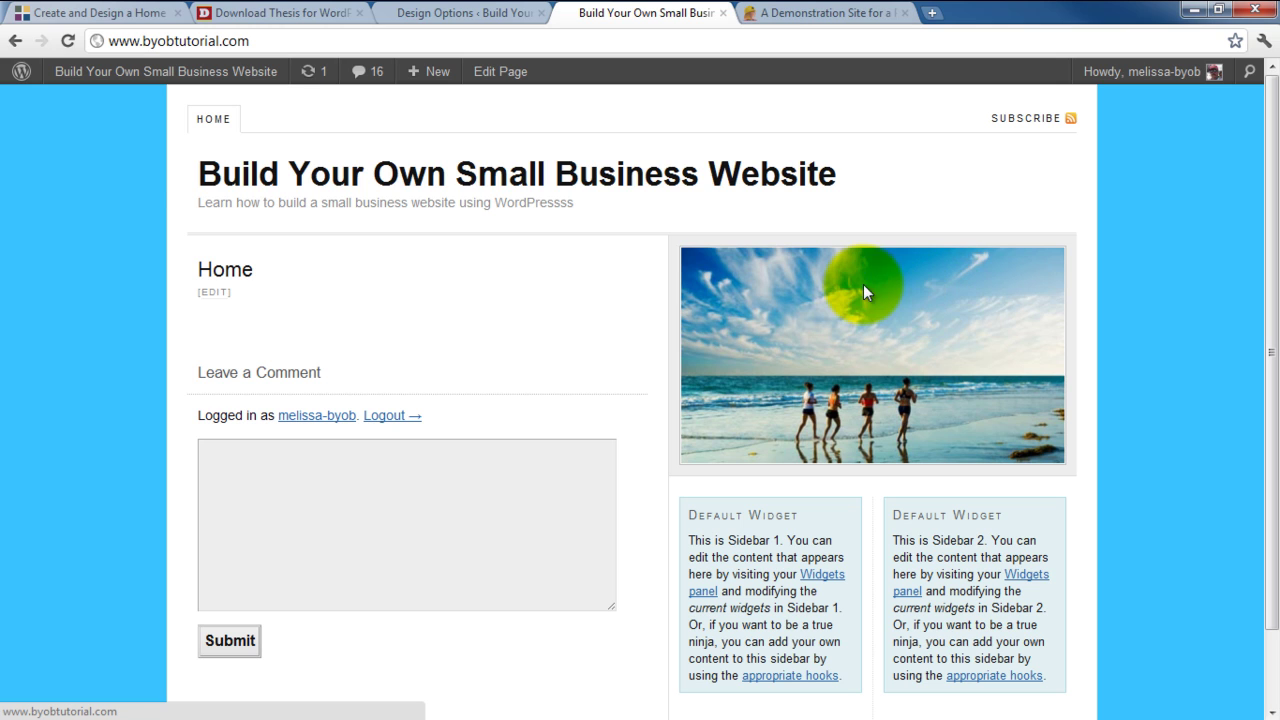
{"action": "left_click", "coordinate": [110, 14]}
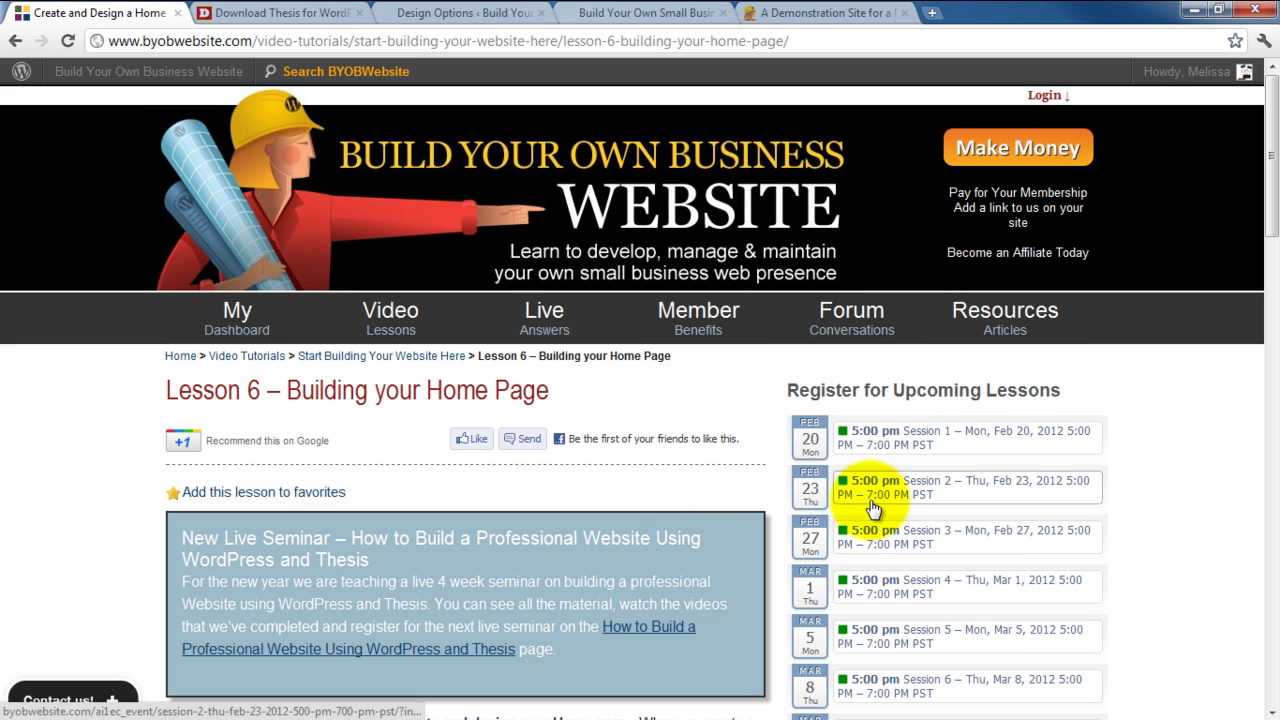
{"action": "scroll", "coordinate": [873, 345], "scroll_direction": "down", "scroll_amount": 1}
{"action": "scroll", "coordinate": [873, 345], "scroll_direction": "down", "scroll_amount": 1}
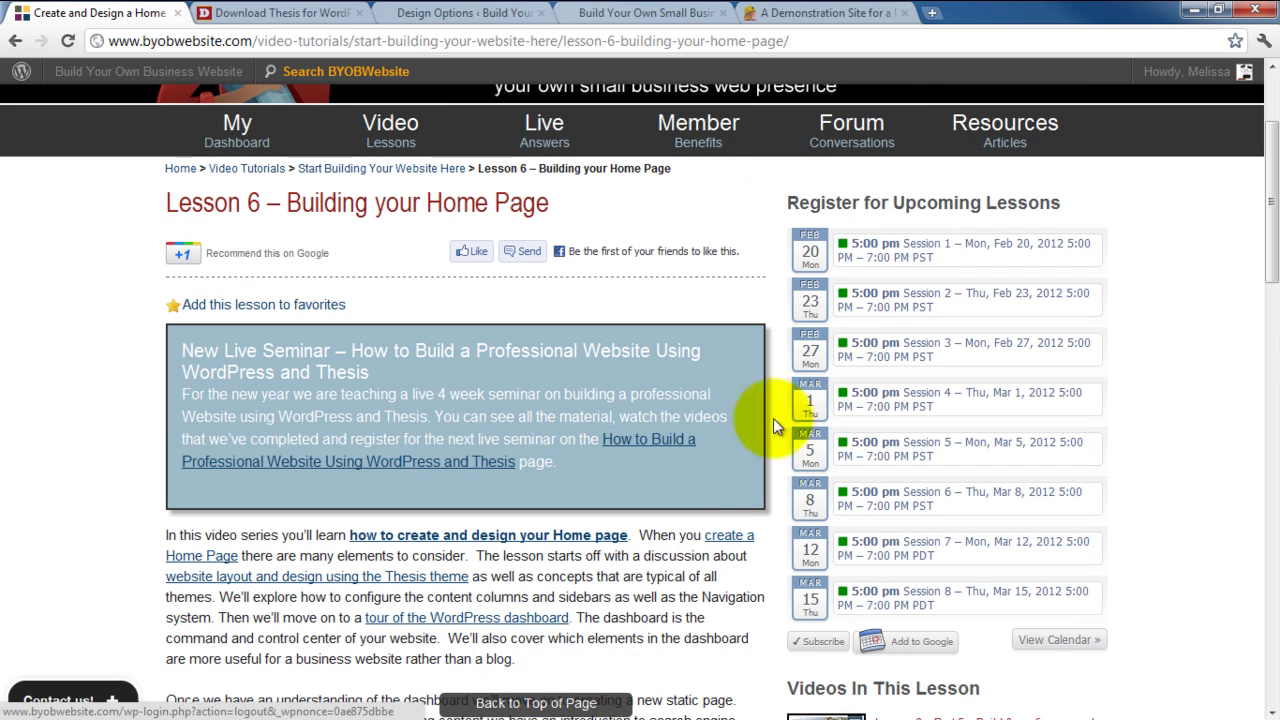
{"action": "scroll", "coordinate": [652, 535], "scroll_direction": "down", "scroll_amount": 3}
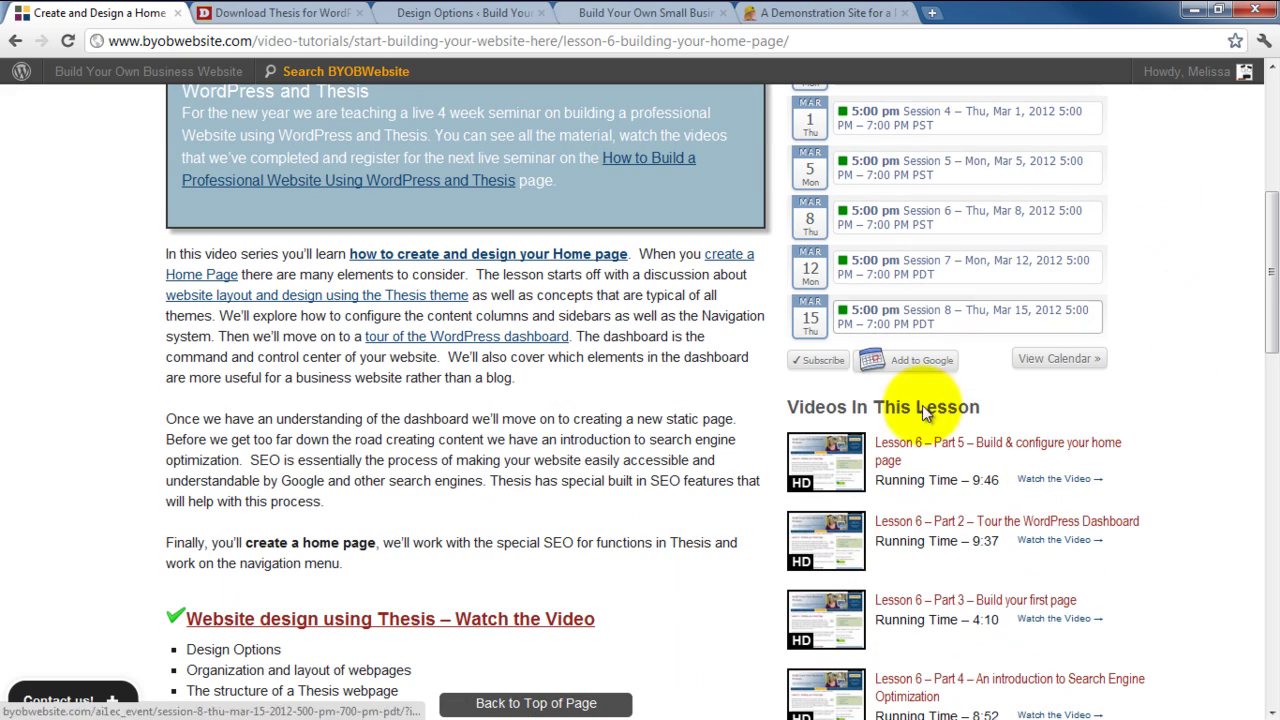
{"action": "scroll", "coordinate": [1140, 600], "scroll_direction": "up", "scroll_amount": 5}
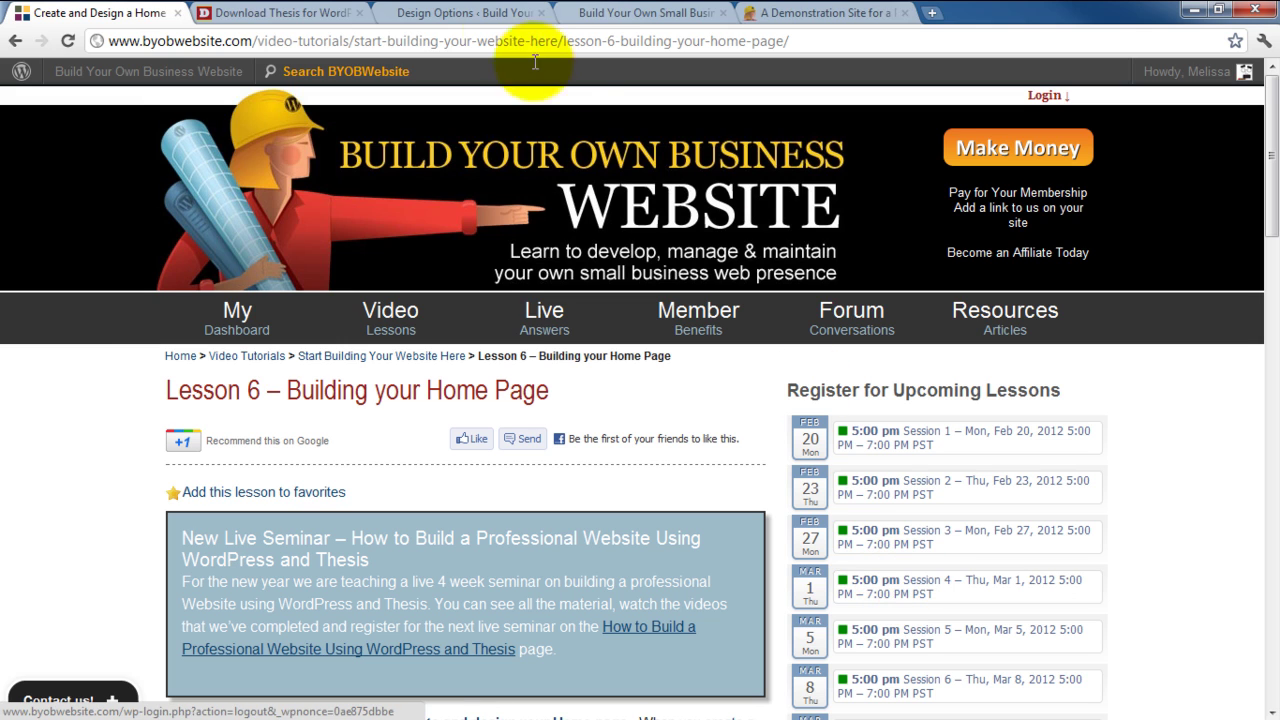
Set the site layout to 2 columns in the Thesis Design Options.
{"action": "left_click", "coordinate": [520, 13]}
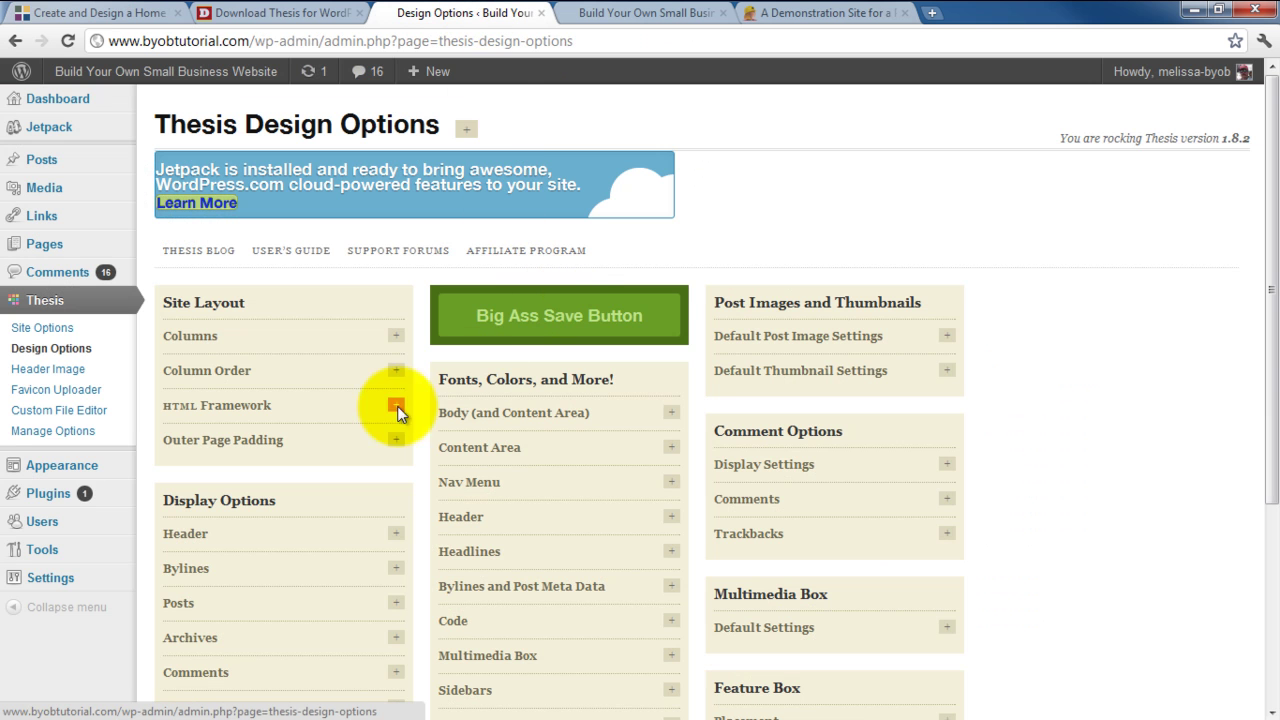
{"action": "left_click", "coordinate": [396, 337]}
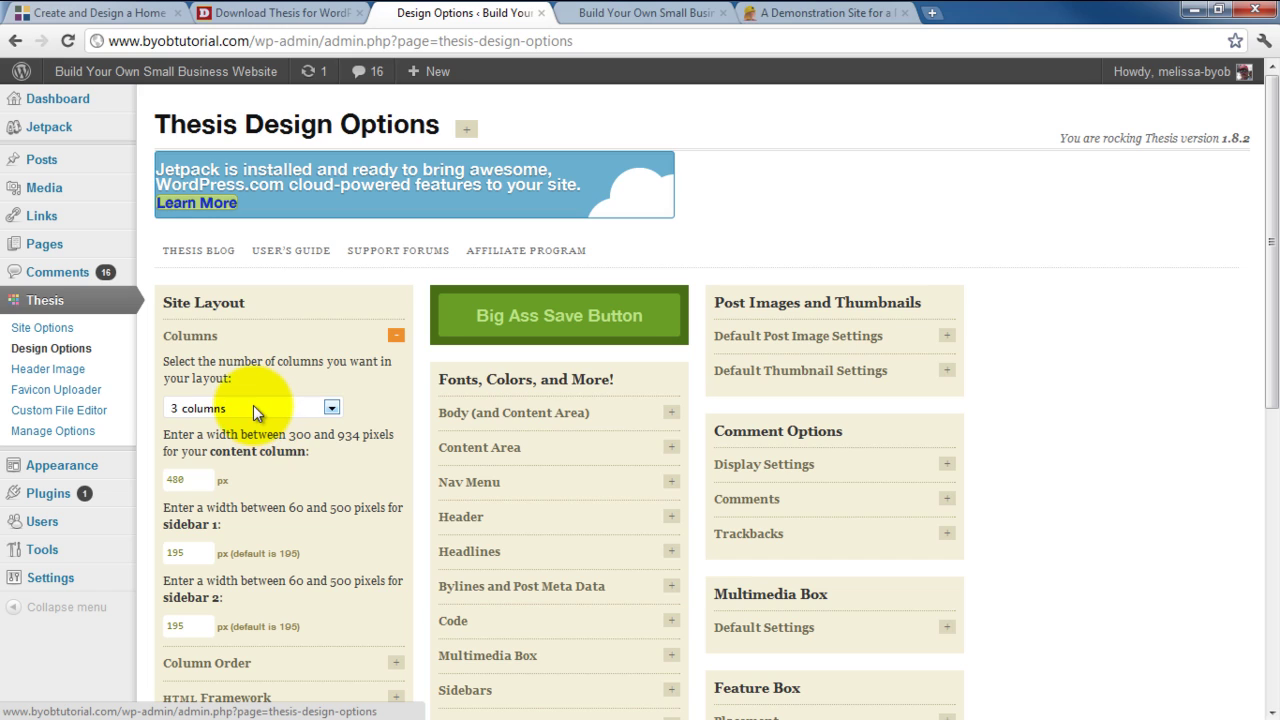
{"action": "left_click", "coordinate": [331, 410]}
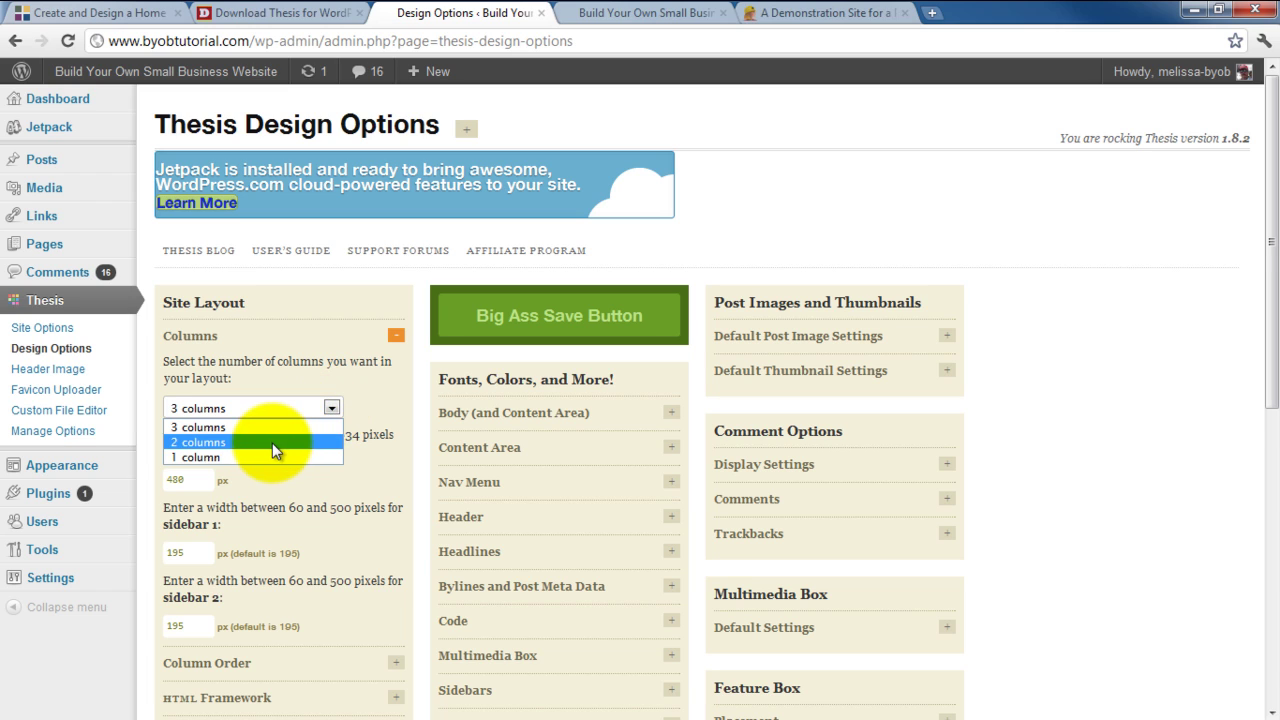
{"action": "left_click", "coordinate": [320, 442]}
{"action": "scroll", "coordinate": [338, 462], "scroll_direction": "down", "scroll_amount": 1}
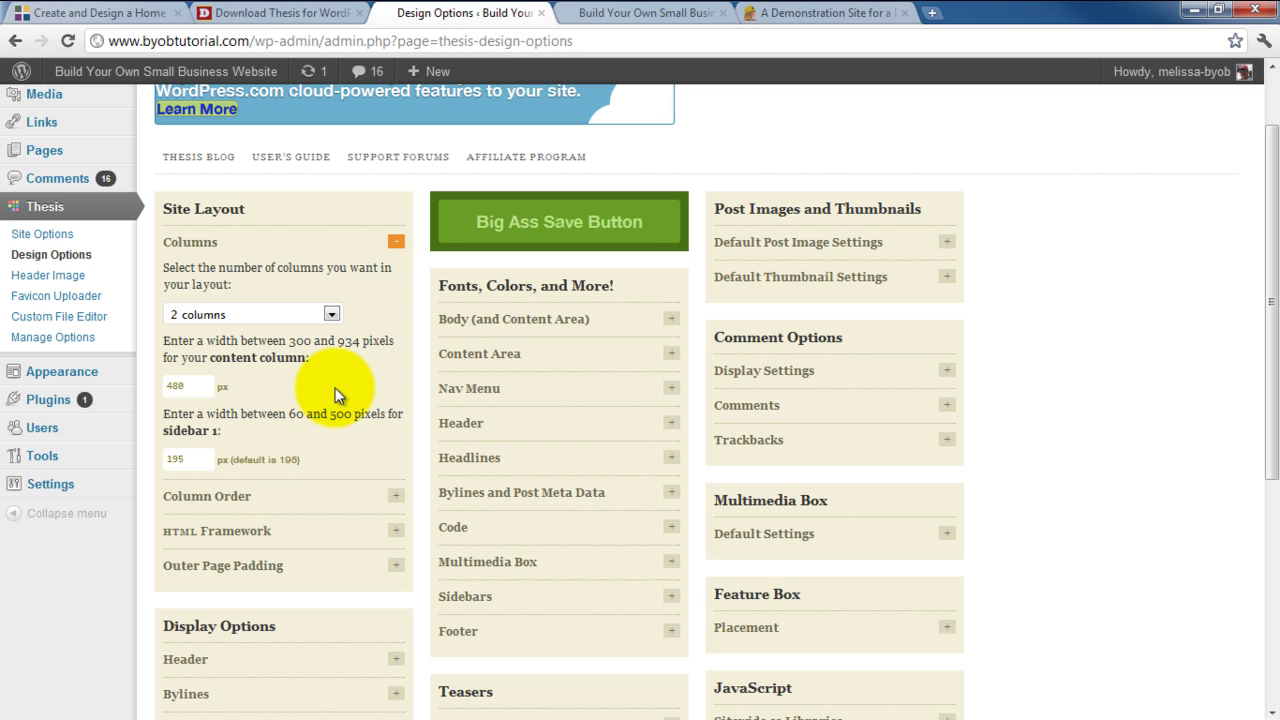
Set the content column width to 640 px and widen sidebar 1 in the column settings.
{"action": "double_click", "coordinate": [176, 385]}
{"action": "mouse_move", "coordinate": [38, 397]}
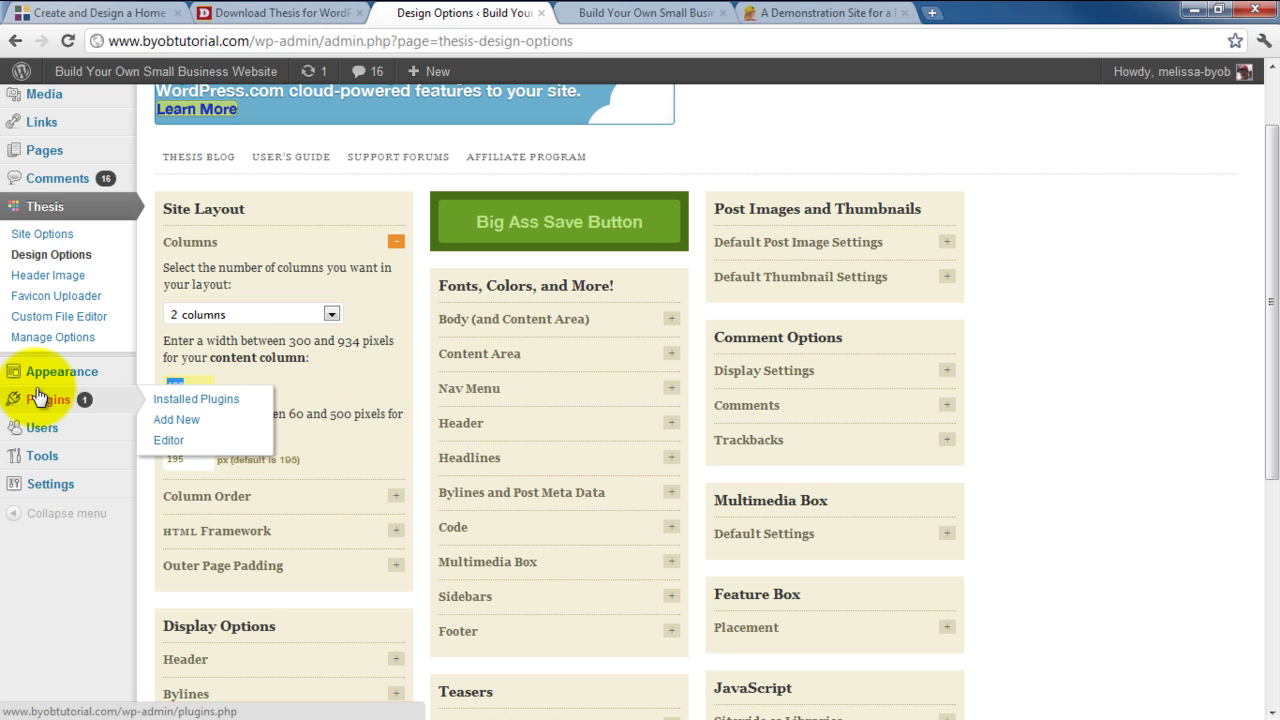
{"action": "type", "text": "540"}
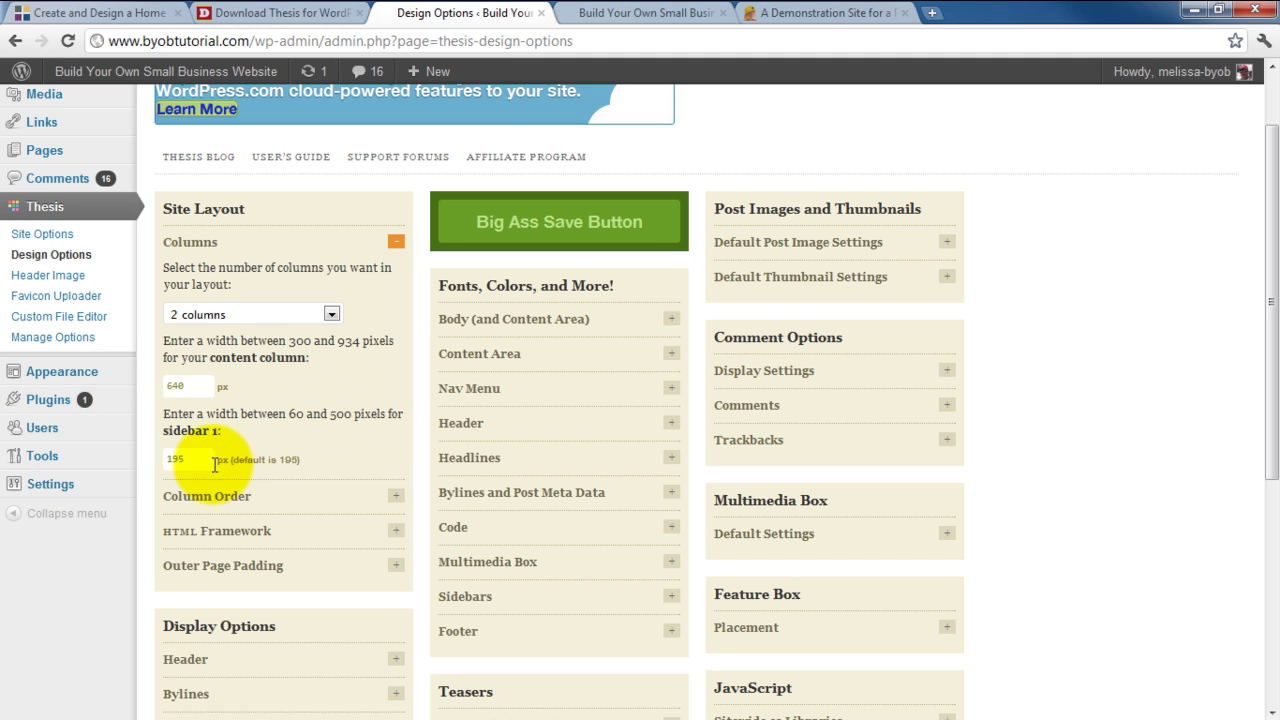
{"action": "mouse_move", "coordinate": [123, 460]}
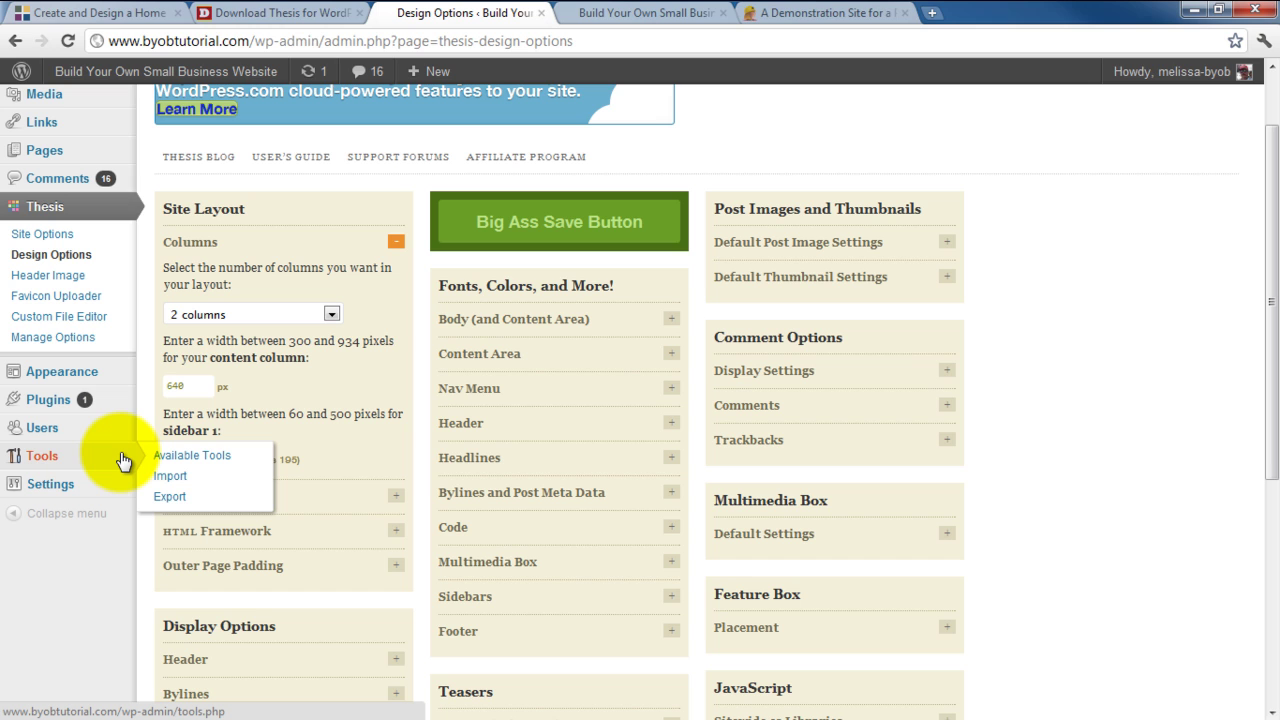
Save the column settings and reload the site's home page to check the two-column layout.
{"action": "left_click", "coordinate": [557, 222]}
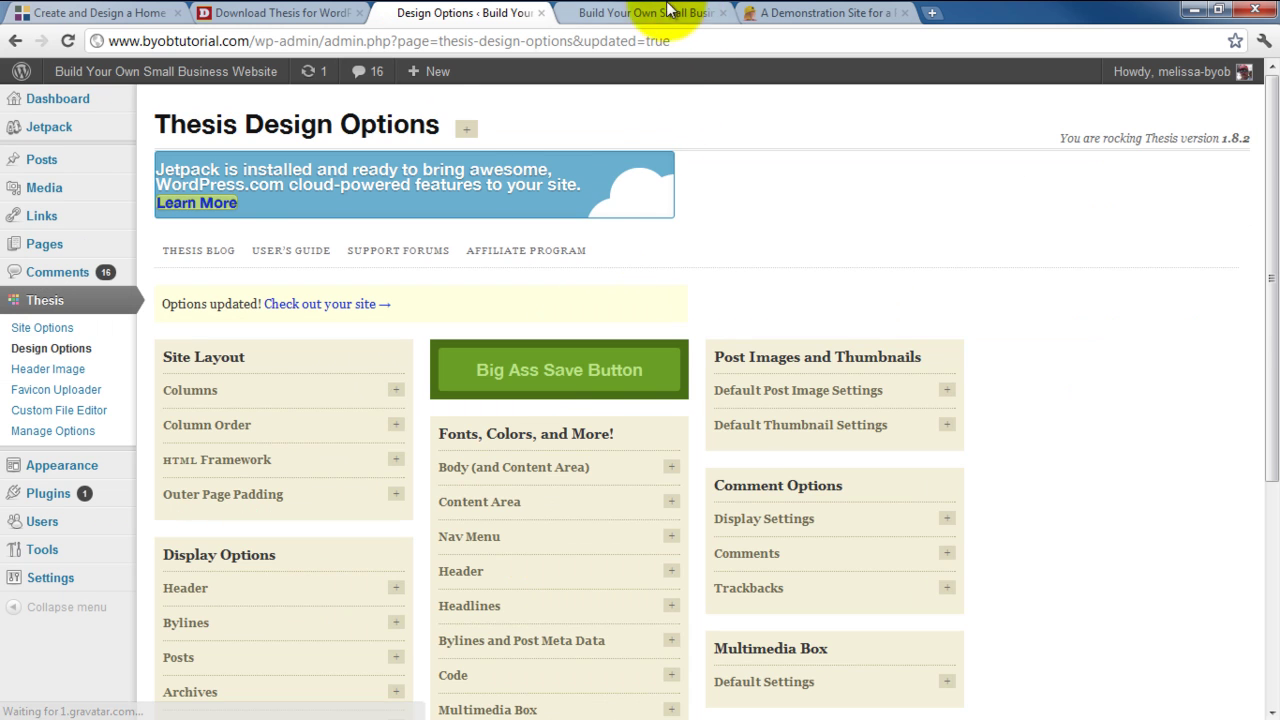
{"action": "left_click", "coordinate": [650, 12]}
{"action": "left_click", "coordinate": [67, 40]}
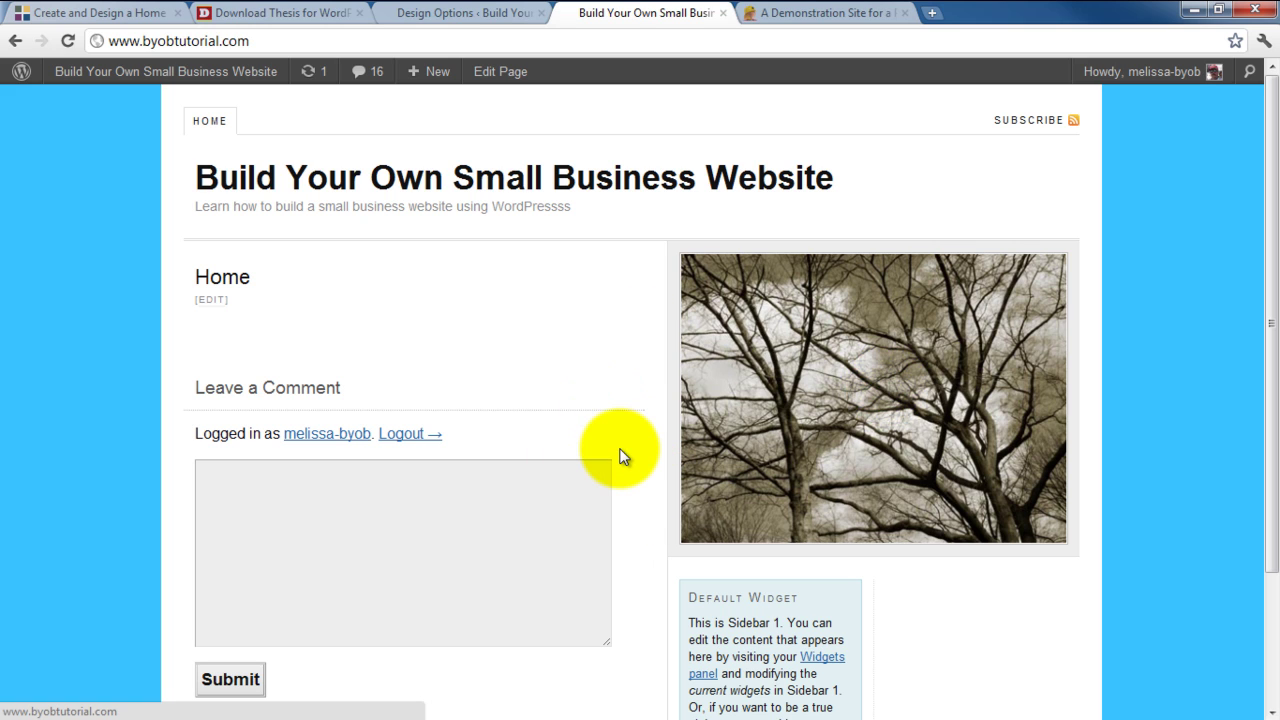
Set the column order to Sidebar 1, Content in the Thesis Design Options.
{"action": "left_click", "coordinate": [461, 10]}
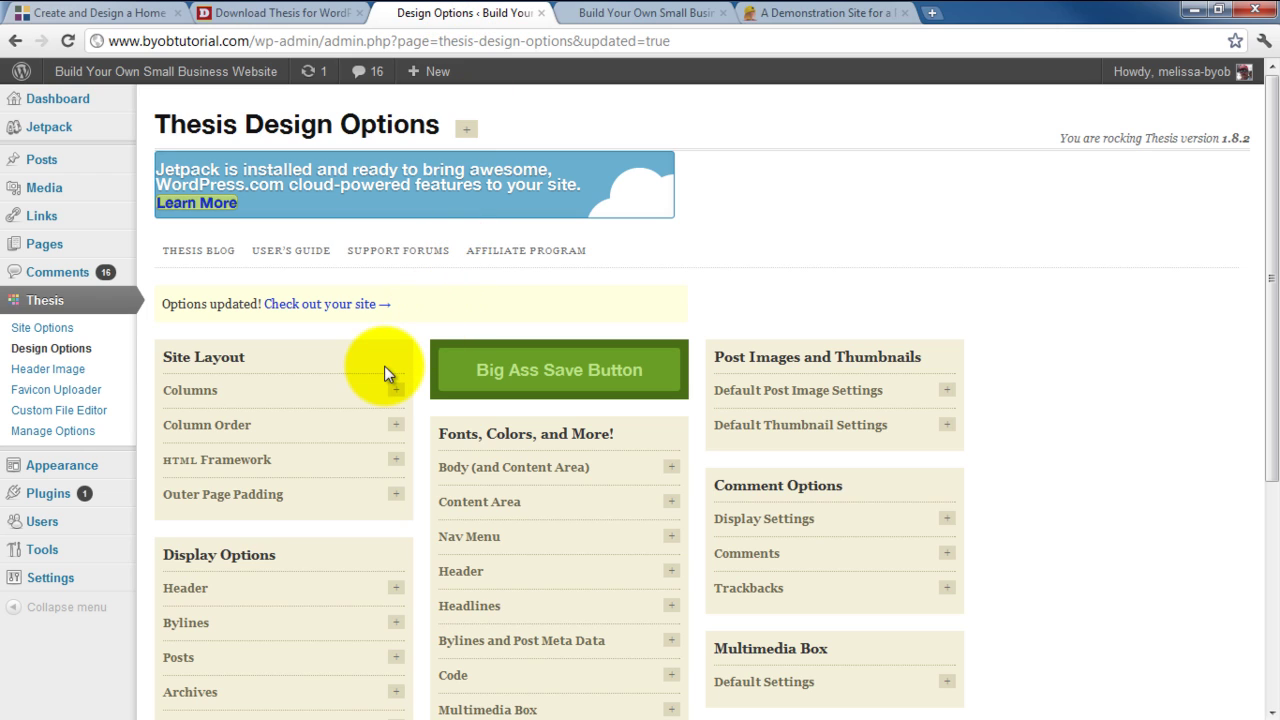
{"action": "left_click", "coordinate": [396, 425]}
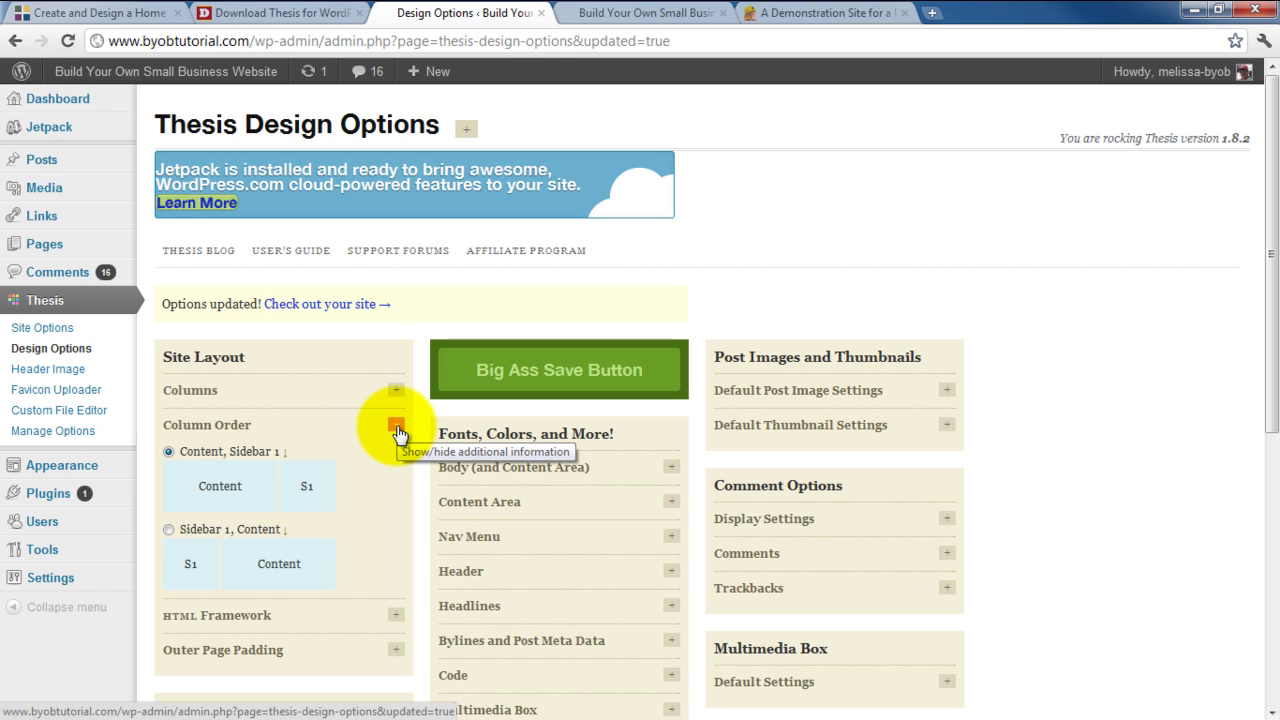
{"action": "left_click", "coordinate": [169, 530]}
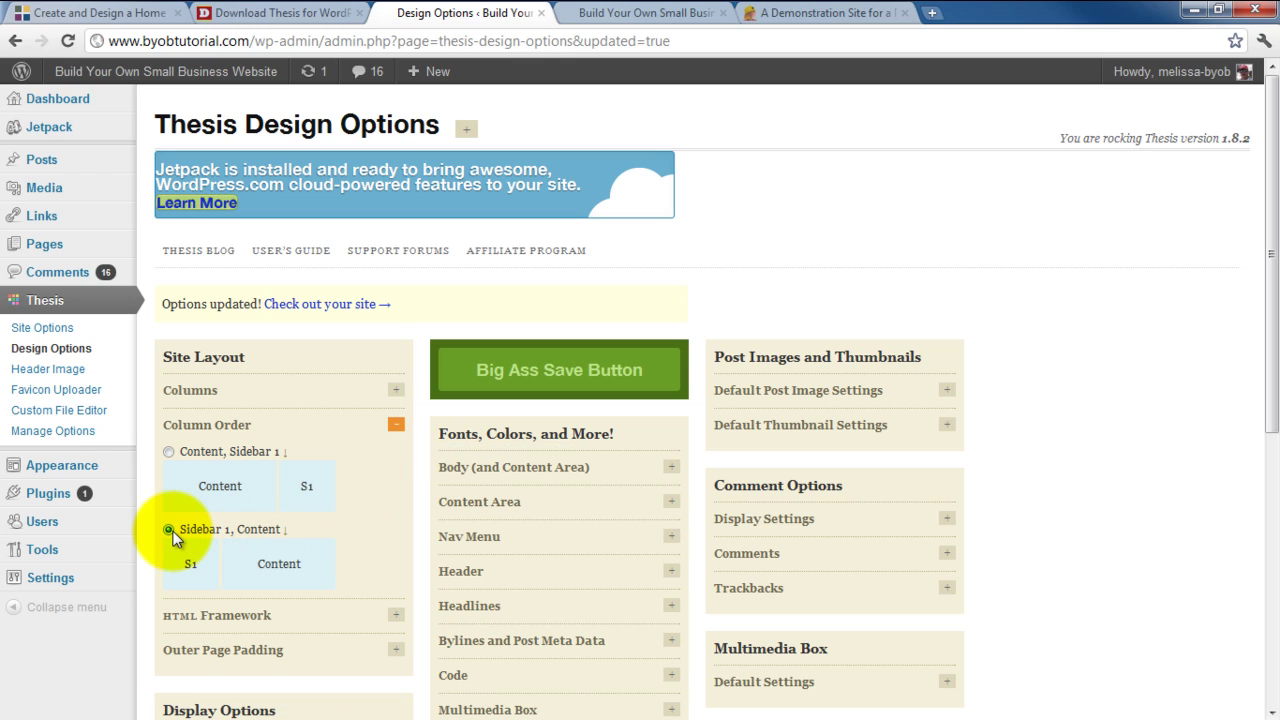
Save the new column order and reload the site's home page to check the sidebar placement.
{"action": "left_click", "coordinate": [525, 368]}
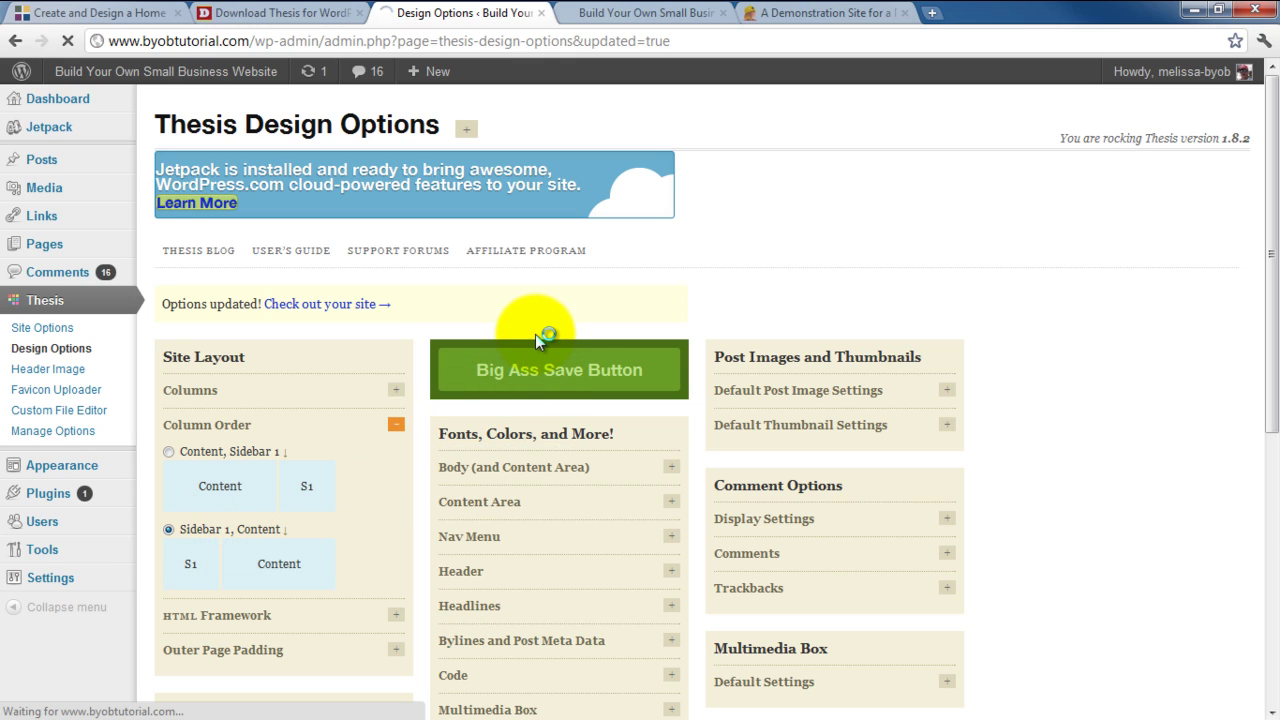
{"action": "left_click", "coordinate": [642, 11]}
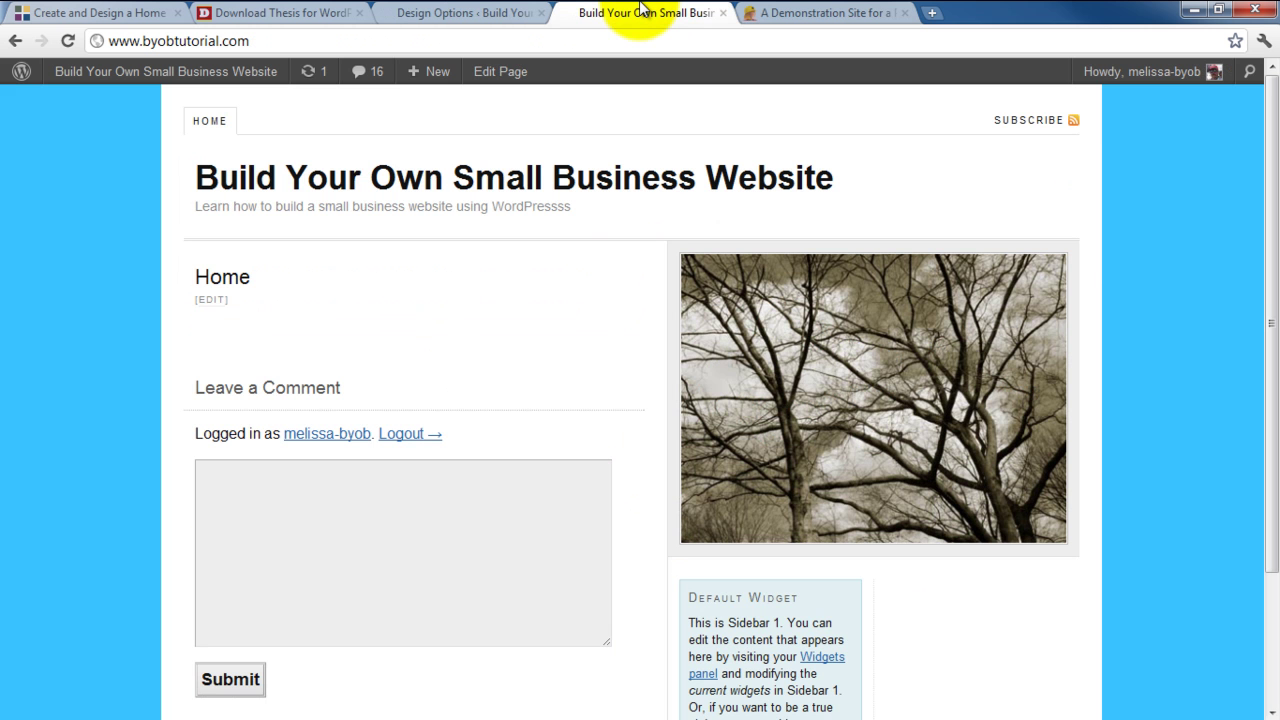
{"action": "left_click", "coordinate": [68, 42]}
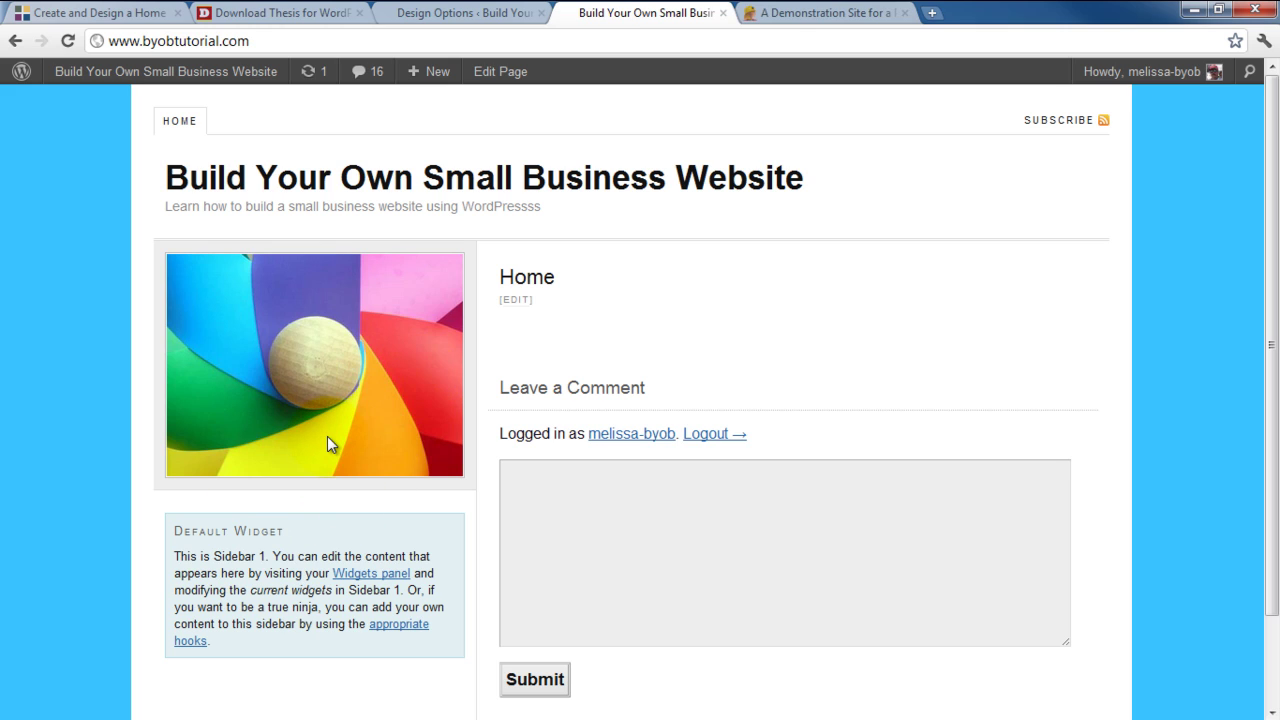
Return to the Thesis settings and review the Header Image, Favicon Uploader and Site Options pages.
{"action": "left_click", "coordinate": [714, 479]}
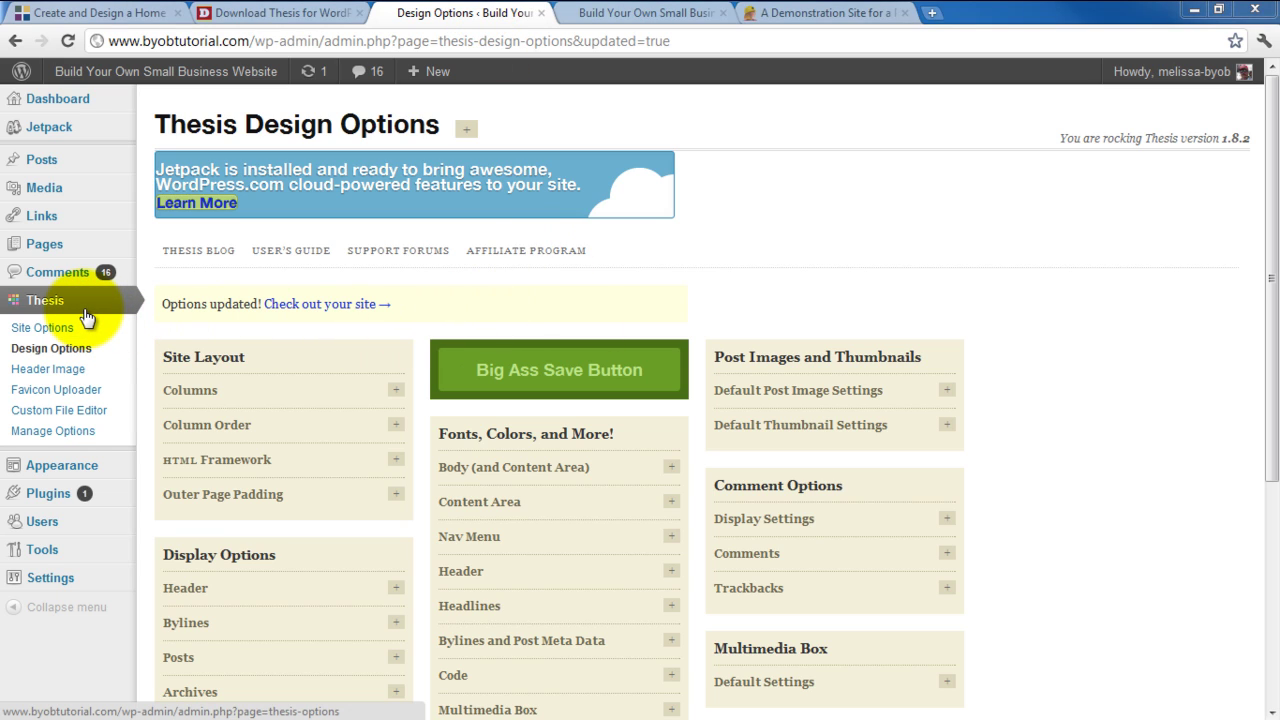
{"action": "left_click", "coordinate": [70, 376]}
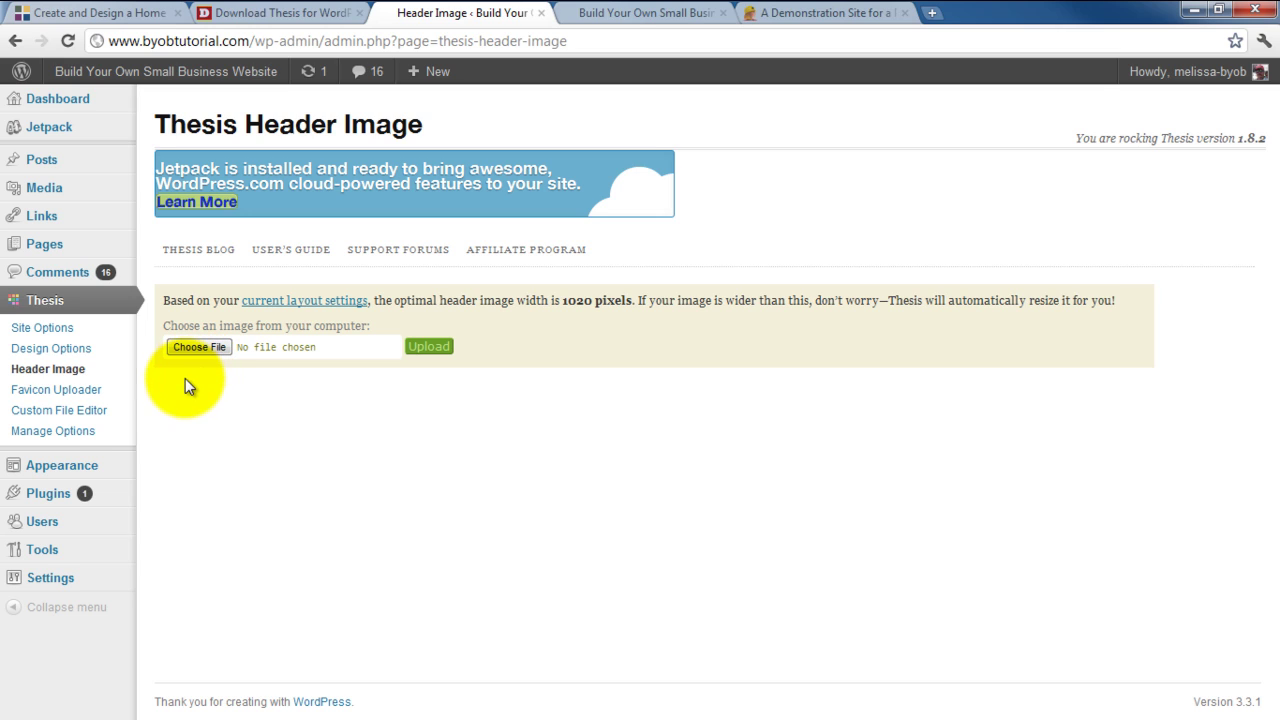
{"action": "left_click", "coordinate": [55, 392]}
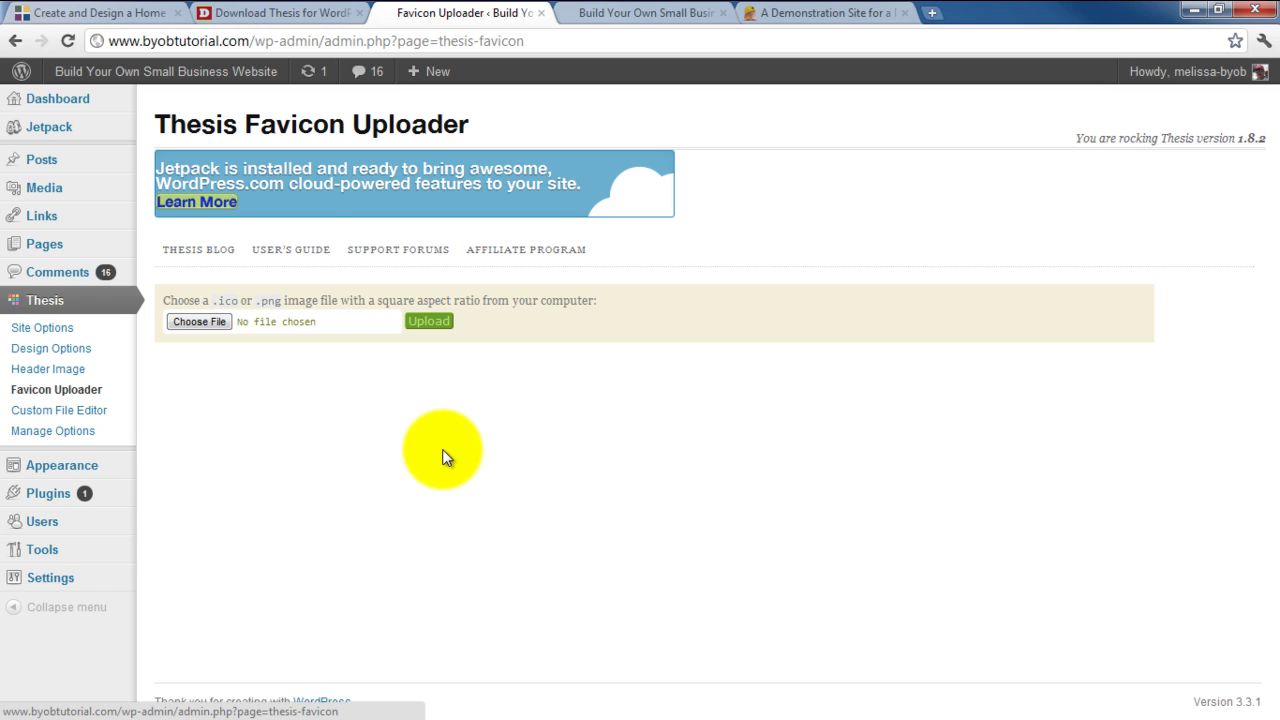
{"action": "left_click", "coordinate": [32, 331]}
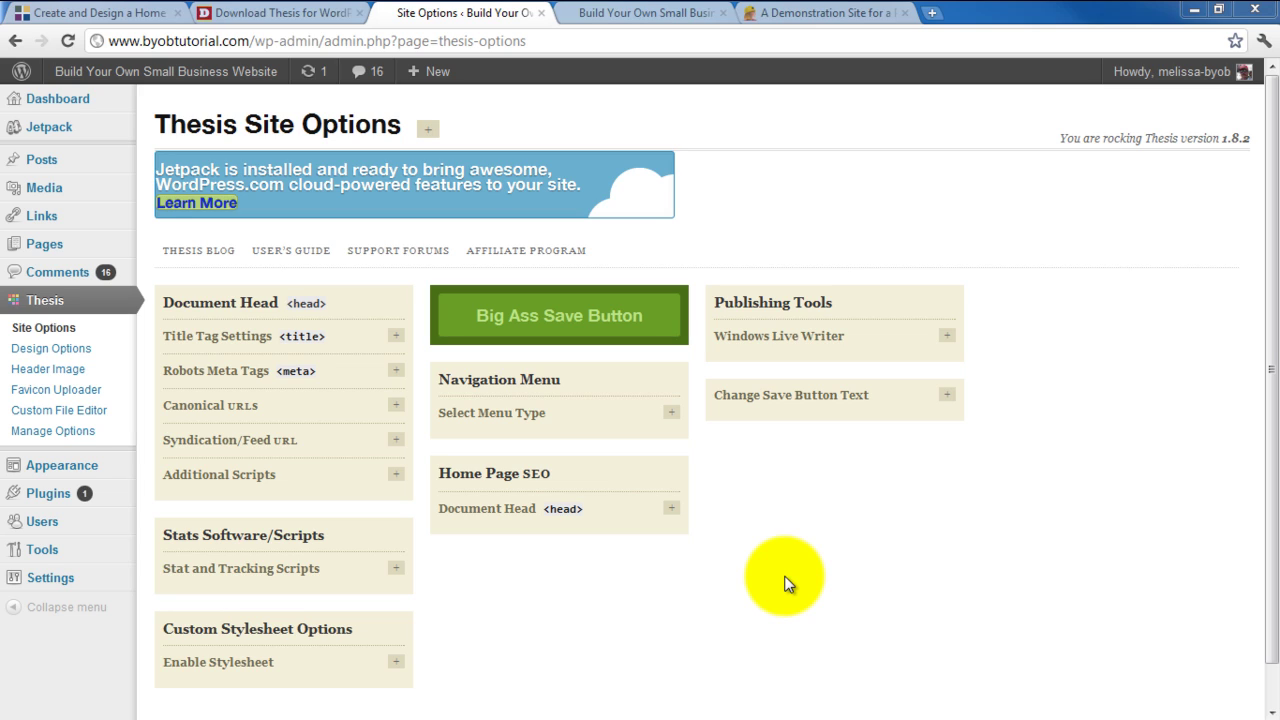
Open the Sample Page for editing and look through its SEO Details and Additional Style settings.
{"action": "left_click", "coordinate": [48, 245]}
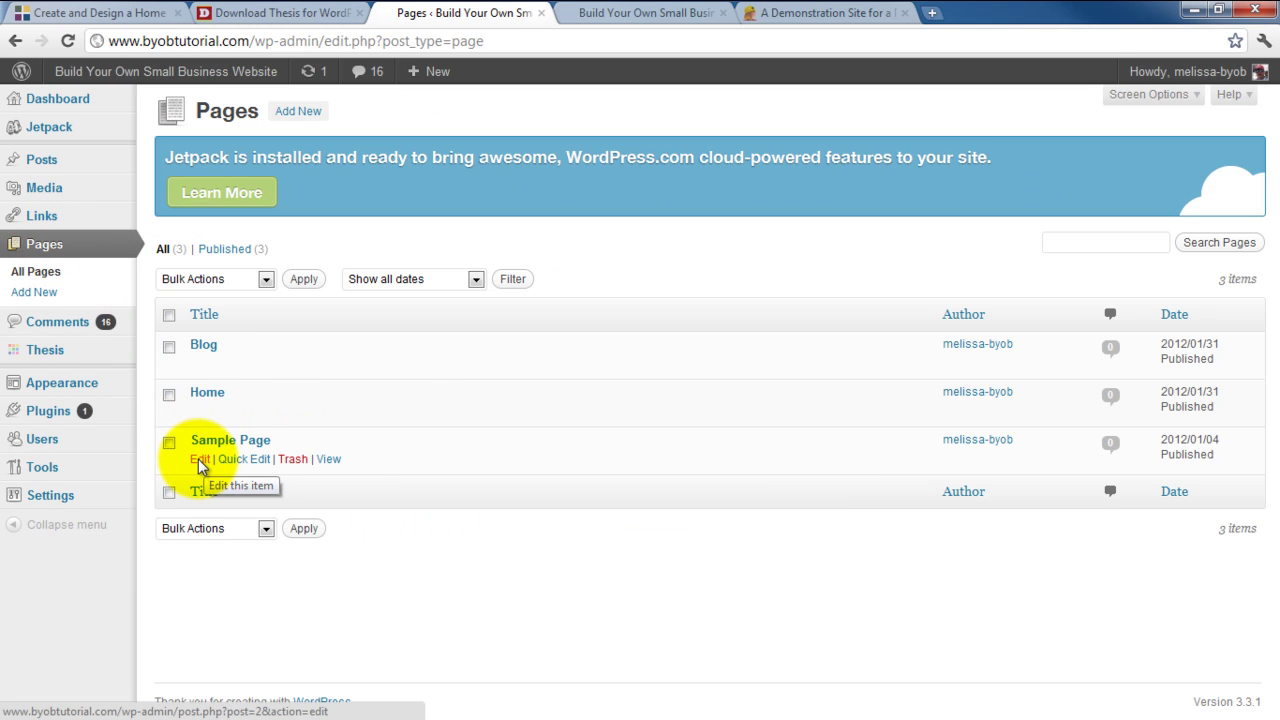
{"action": "left_click", "coordinate": [200, 462]}
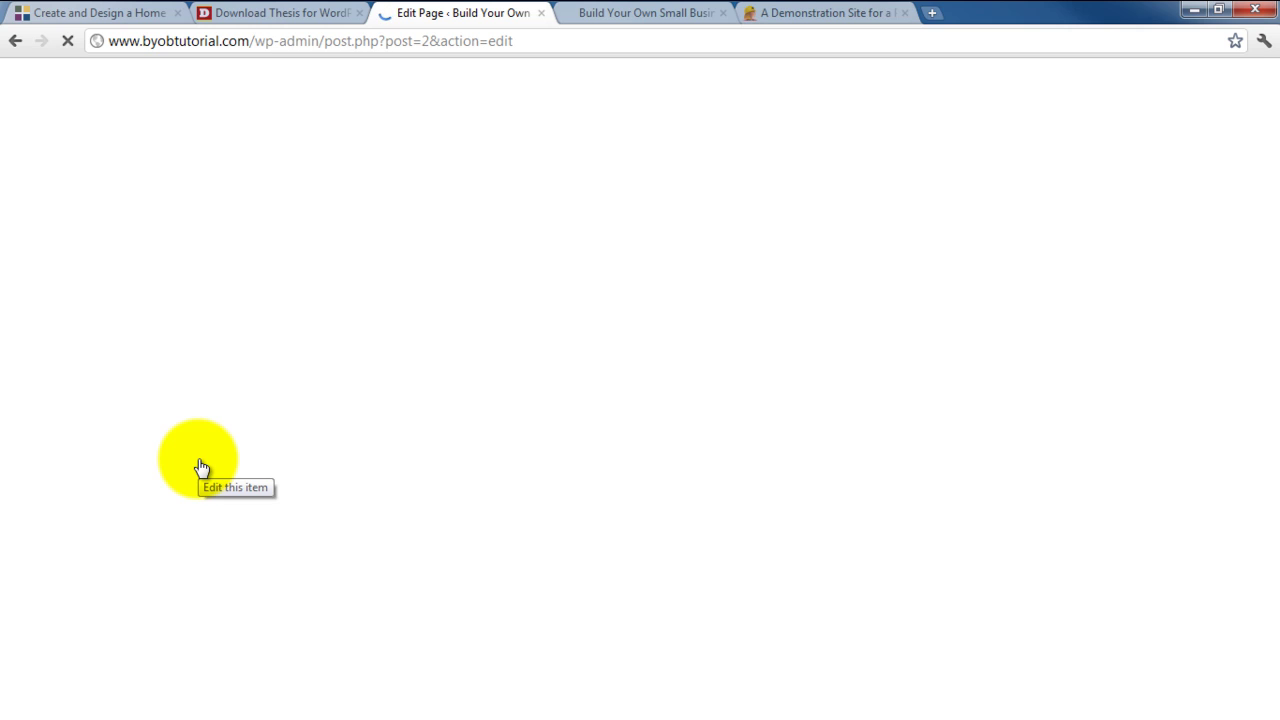
{"action": "scroll", "coordinate": [450, 530], "scroll_direction": "down", "scroll_amount": 5}
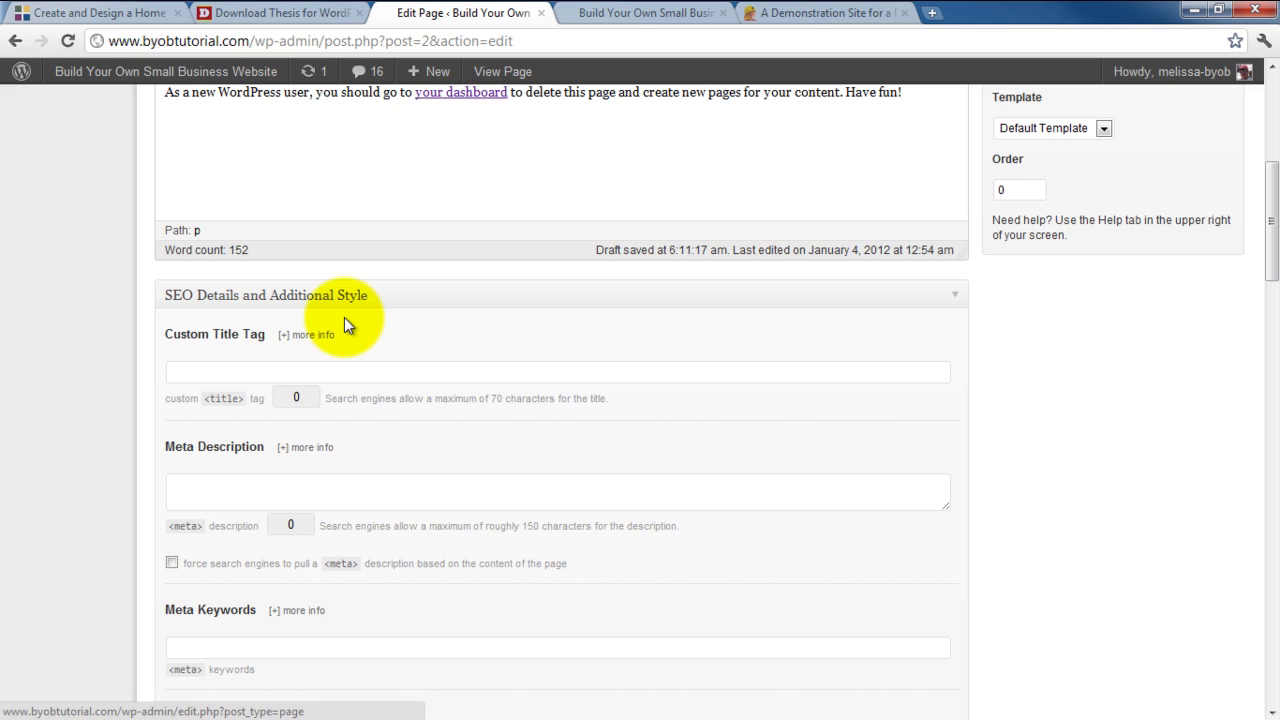
{"action": "scroll", "coordinate": [344, 317], "scroll_direction": "down", "scroll_amount": 5}
{"action": "scroll", "coordinate": [506, 463], "scroll_direction": "up", "scroll_amount": 15}
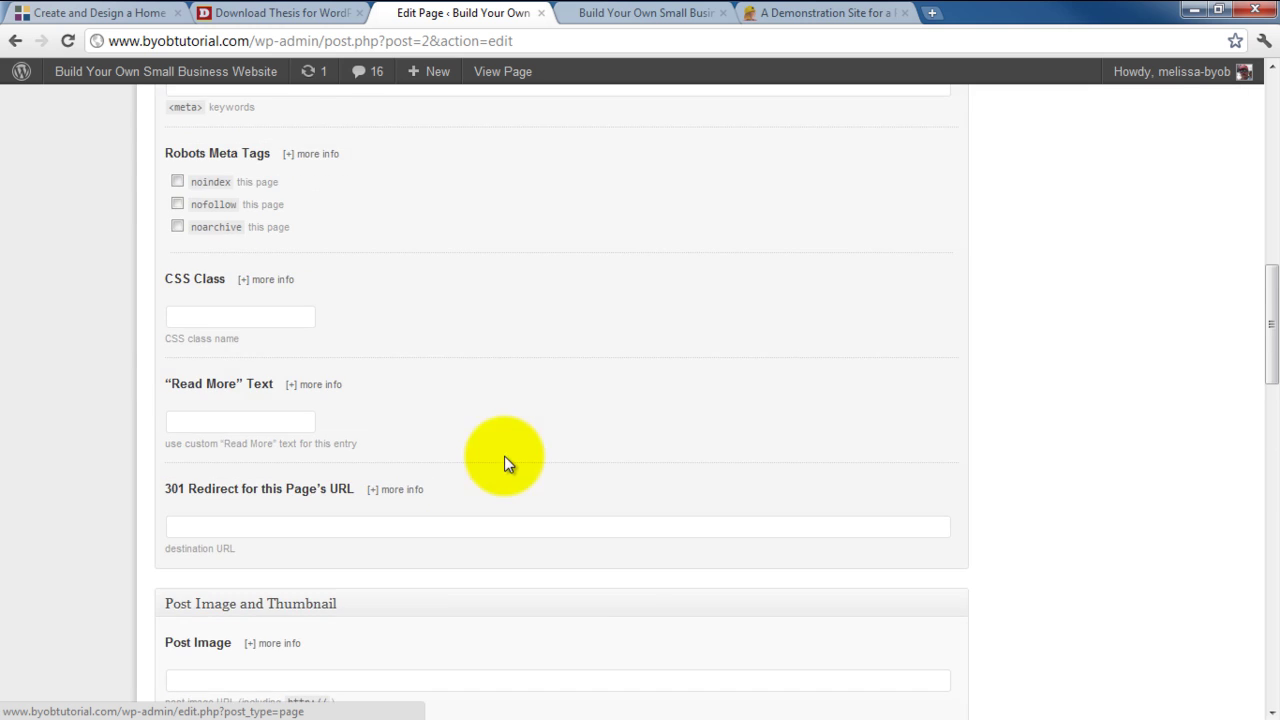